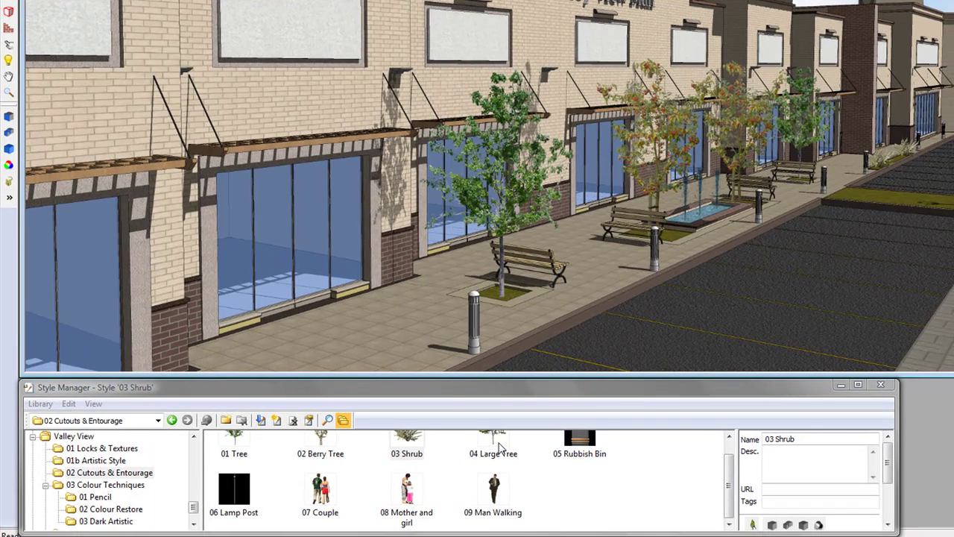
# Place the 04 Large Tree cutout in the far planting bed along the sidewalk
pyautogui.click(496, 447)
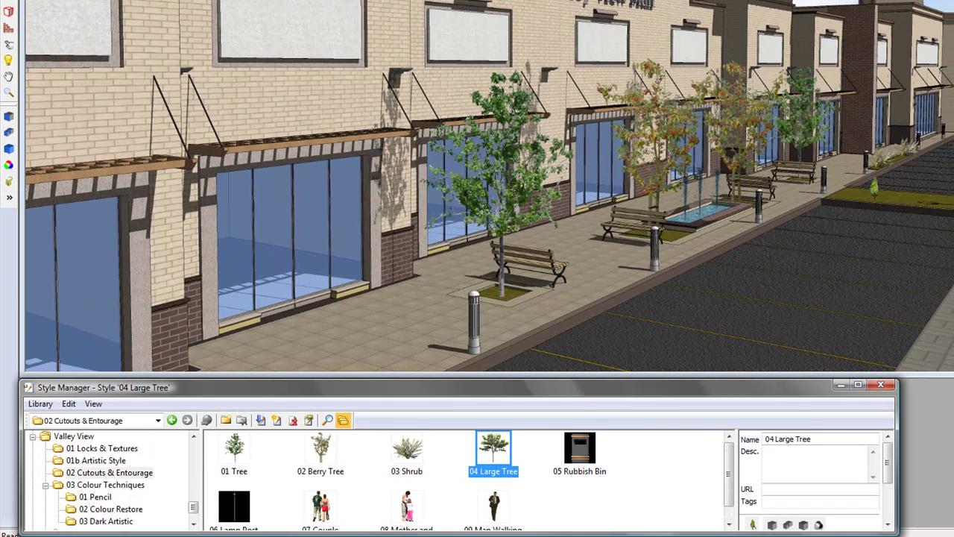
pyautogui.click(873, 190)
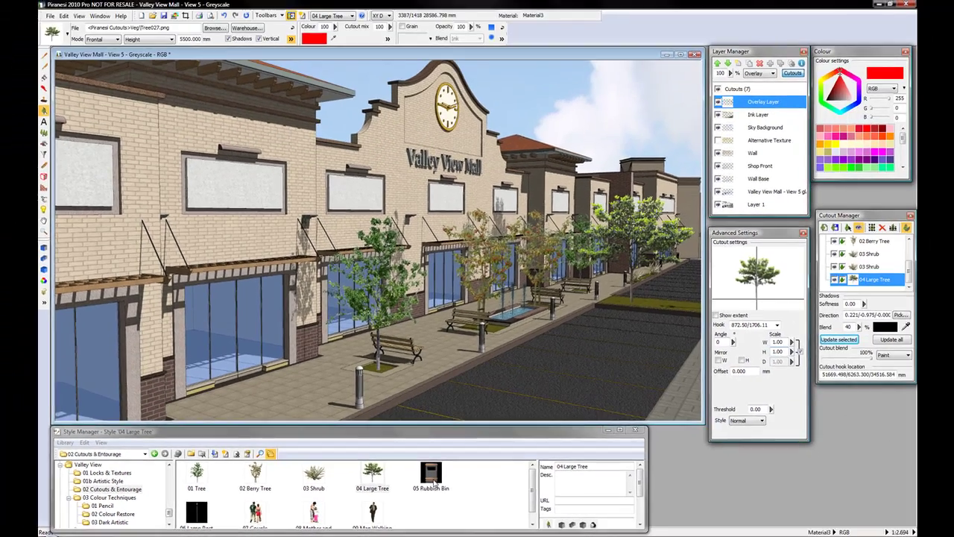
# Place a 05 Rubbish Bin against the nearest shopfront wall, twisted to 145 degrees
pyautogui.click(432, 474)
pyautogui.click(177, 412)
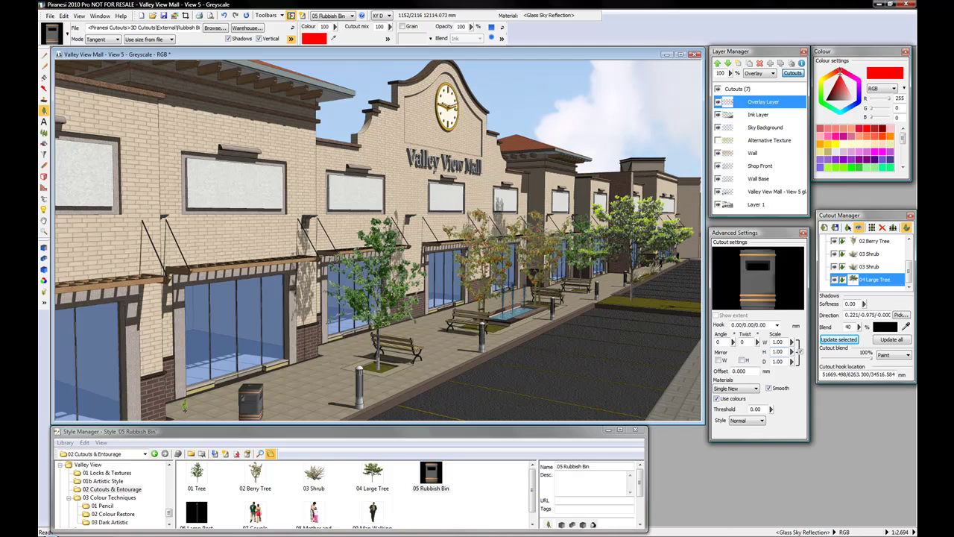
pyautogui.hotkey('ctrl', 'z')
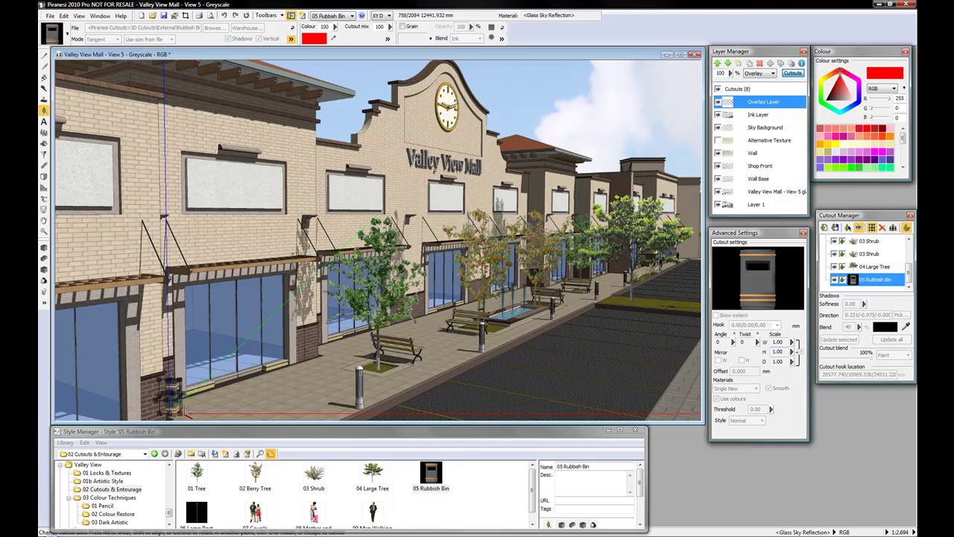
pyautogui.click(173, 393)
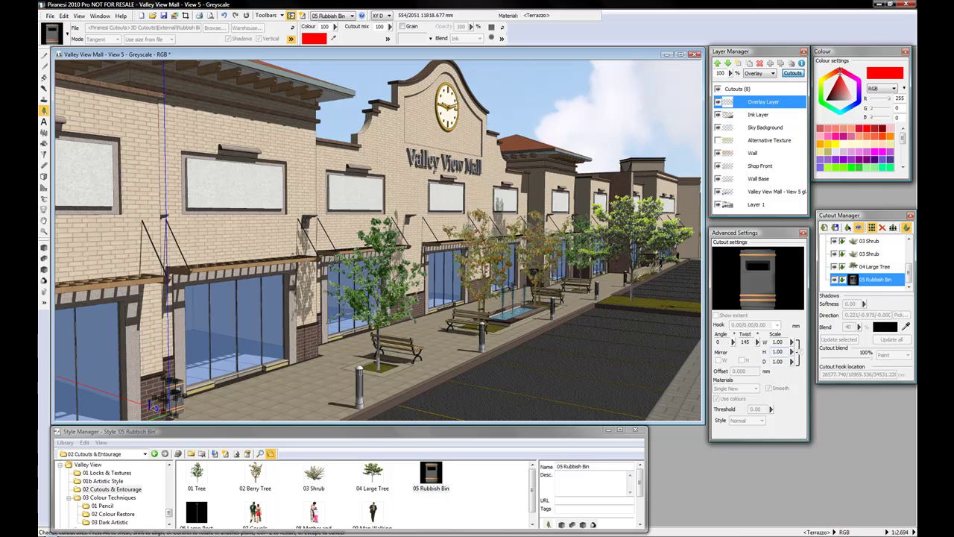
pyautogui.moveTo(149, 403); pyautogui.dragTo(327, 351)
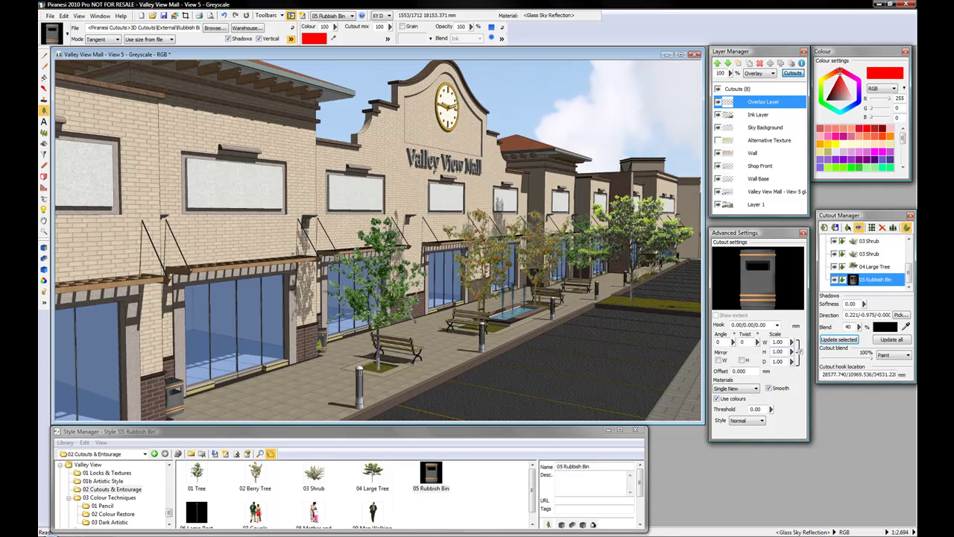
pyautogui.click(322, 342)
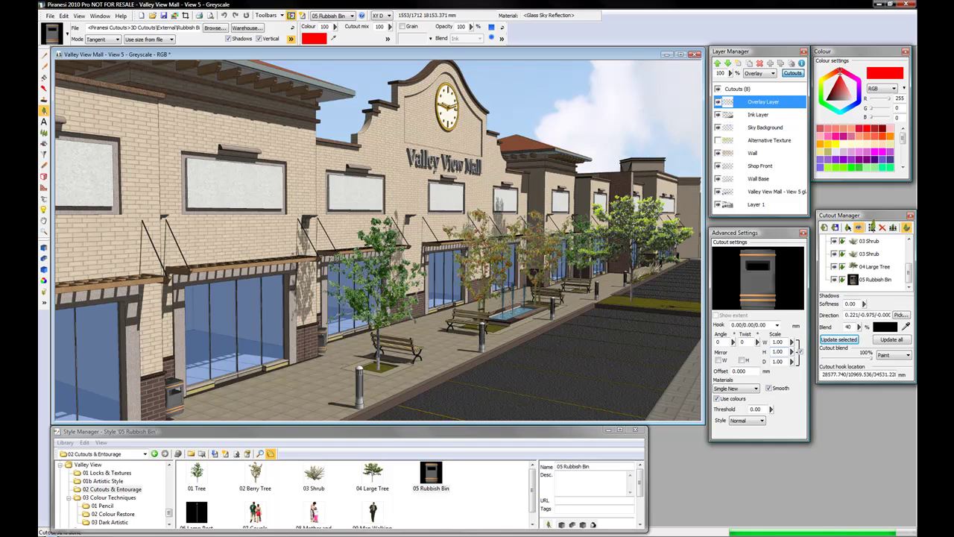
# Set a second rubbish bin down against the wall further along the shopfronts
pyautogui.click(871, 227)
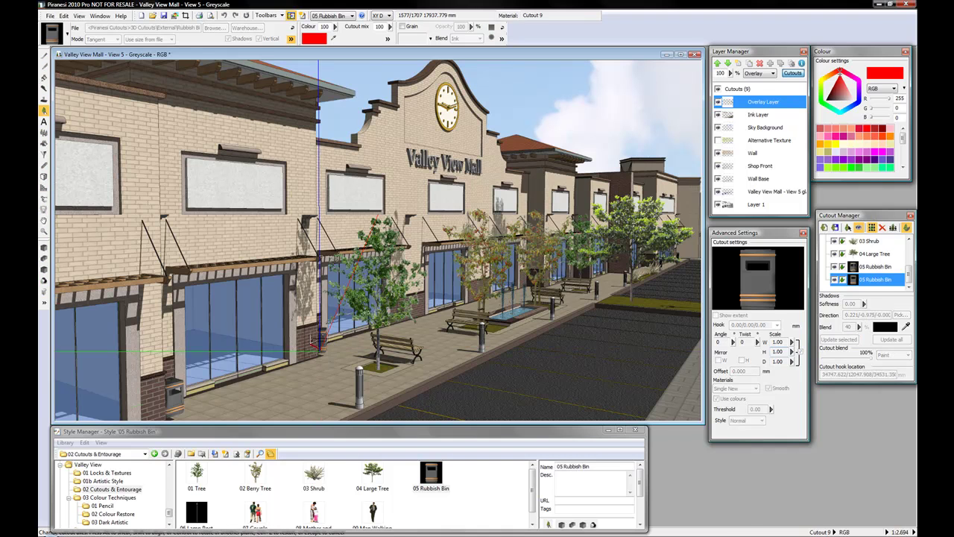
pyautogui.moveTo(336, 351); pyautogui.dragTo(307, 339)
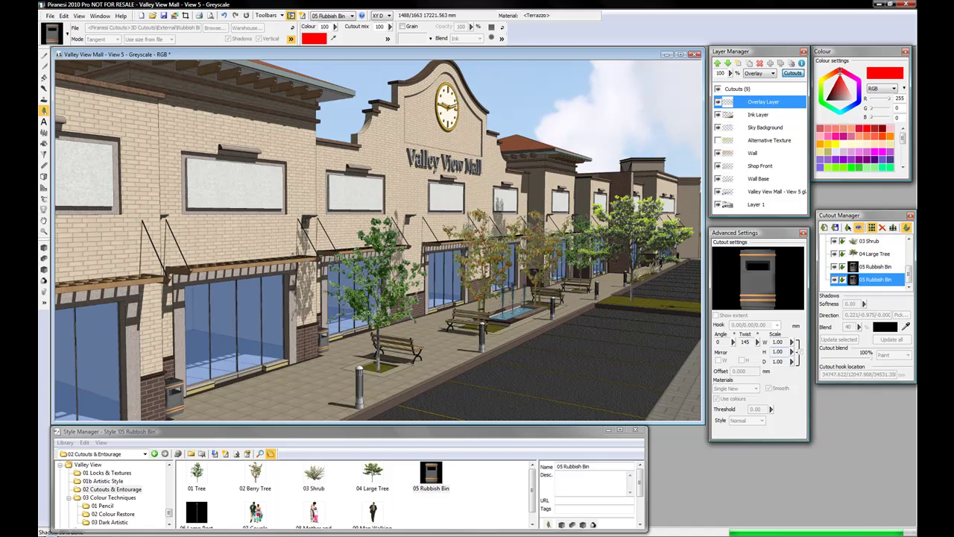
# Place the 07 Couple, 08 Mother and girl, and 09 Man Walking cutouts on the sidewalk
pyautogui.click(255, 513)
pyautogui.click(423, 330)
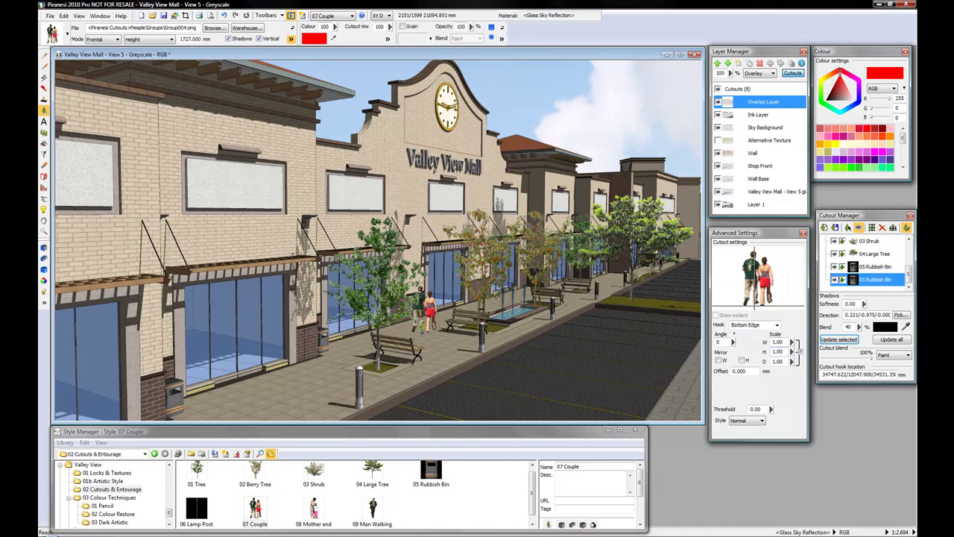
pyautogui.click(419, 334)
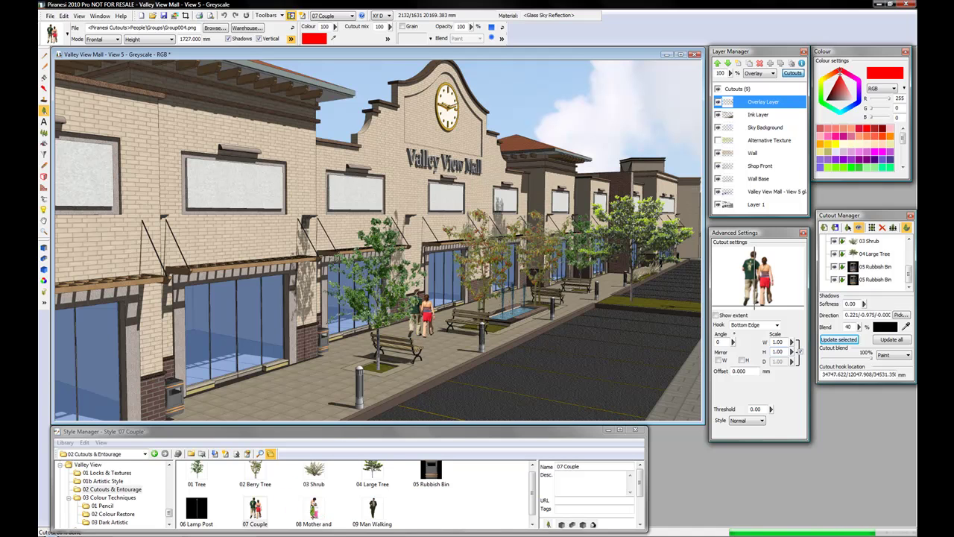
pyautogui.click(313, 510)
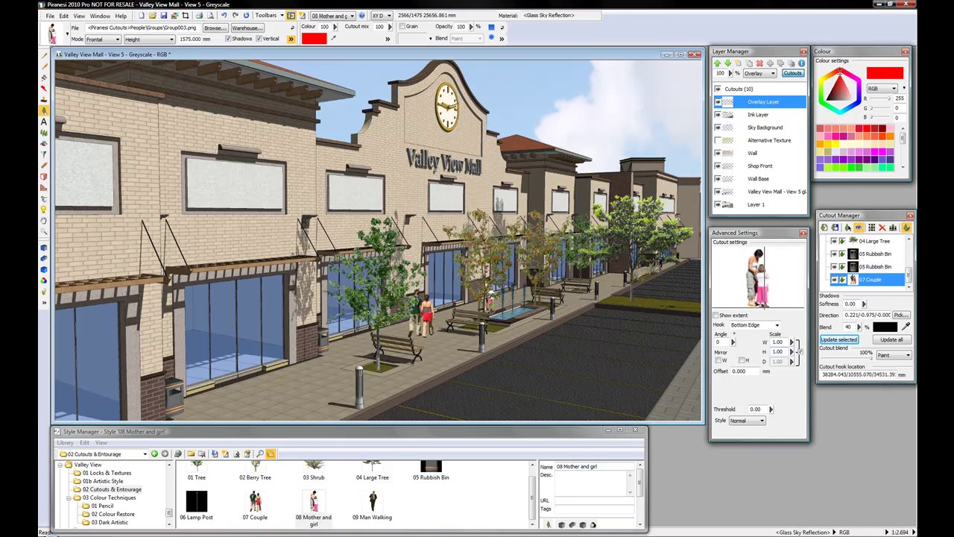
pyautogui.click(489, 309)
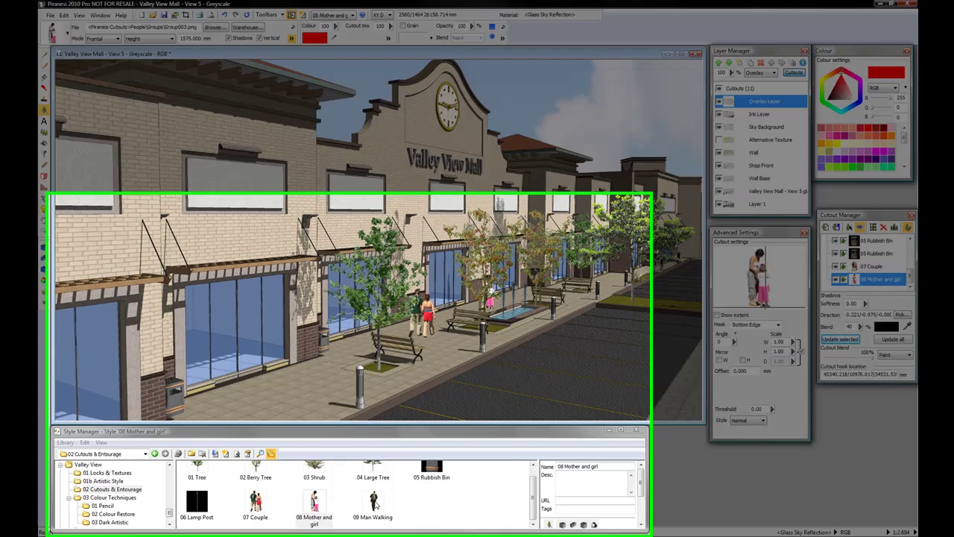
pyautogui.click(374, 503)
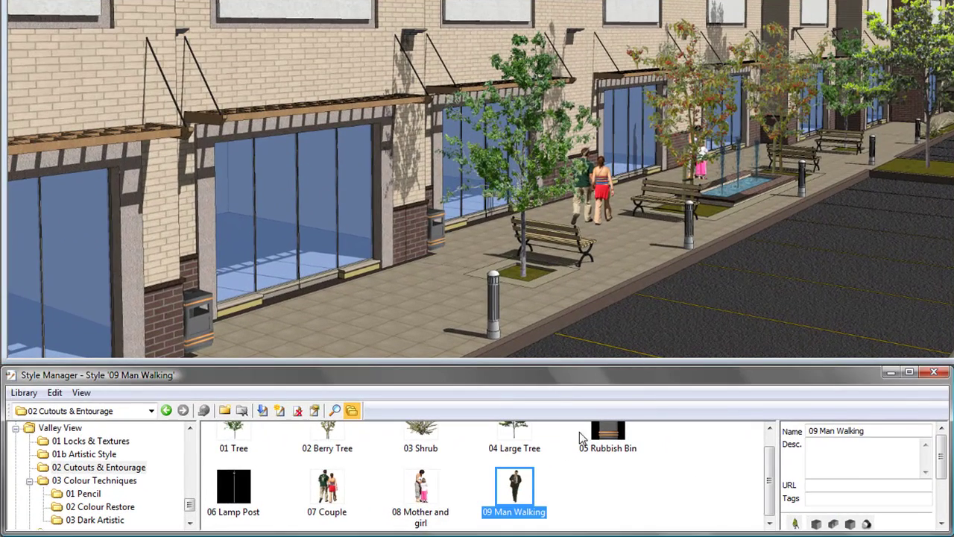
pyautogui.click(723, 257)
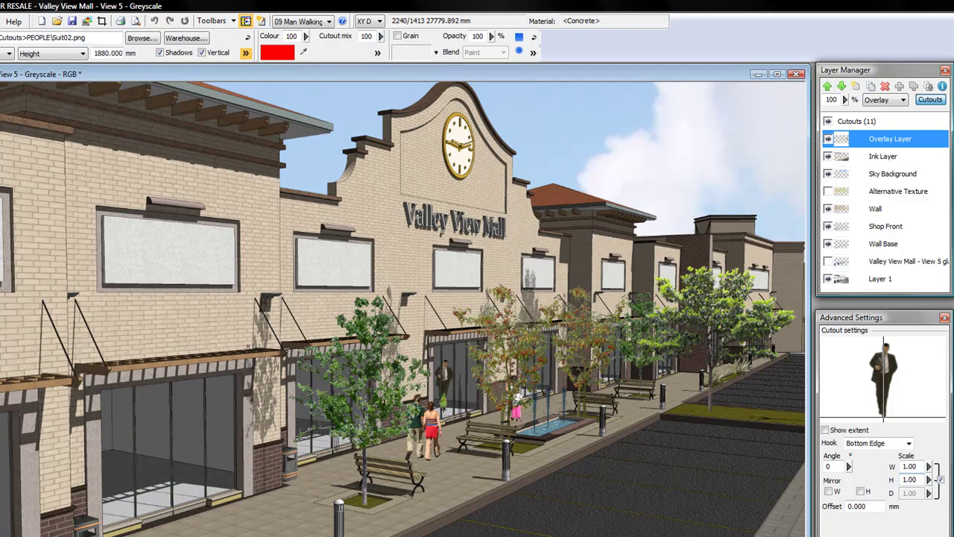
# Set down the walking man, fade the Valley View Mall layer to about 57%, and show Colour Restore styles
pyautogui.click(444, 407)
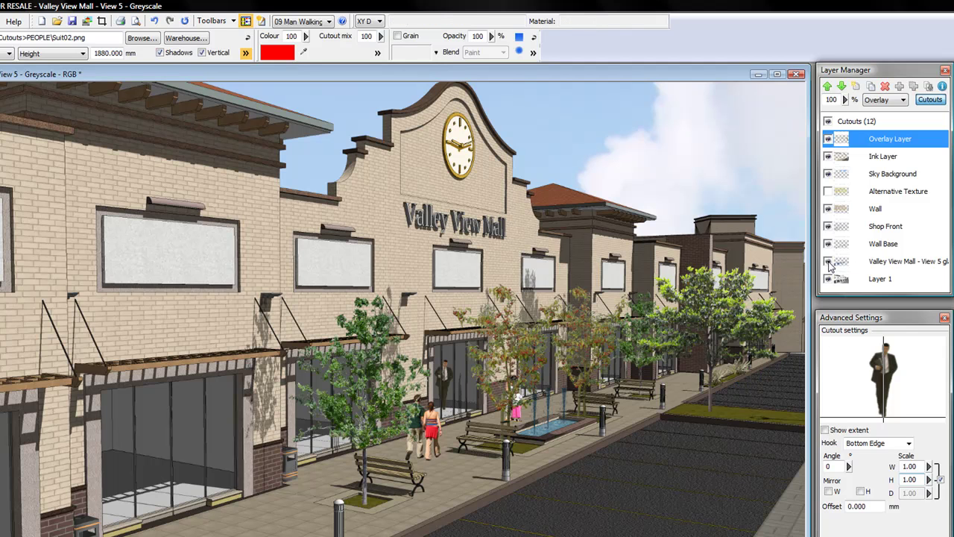
pyautogui.click(880, 263)
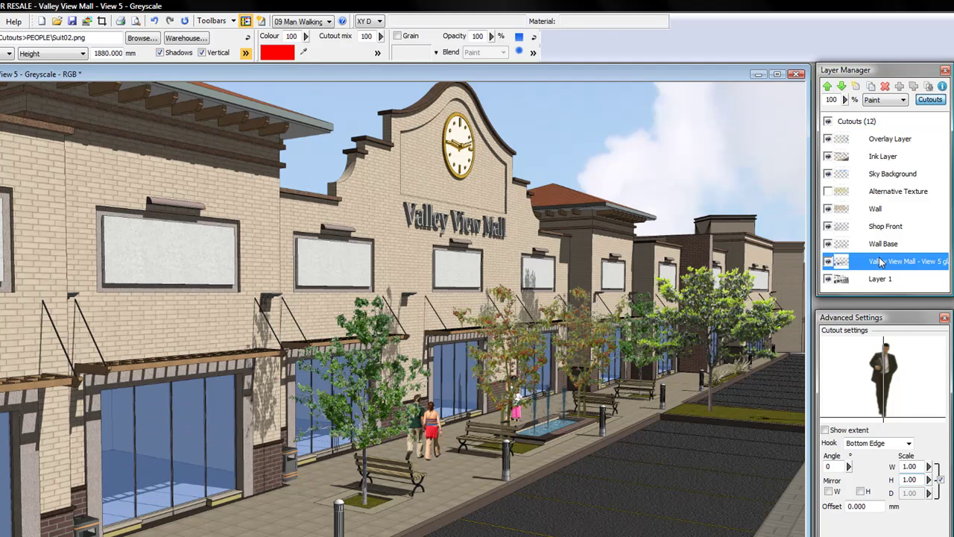
pyautogui.click(846, 100)
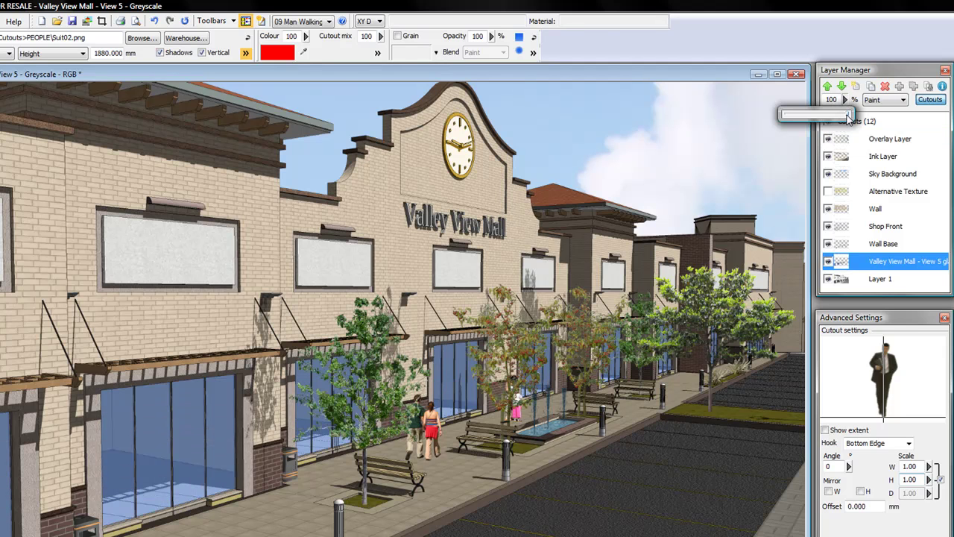
pyautogui.moveTo(848, 118); pyautogui.dragTo(825, 119)
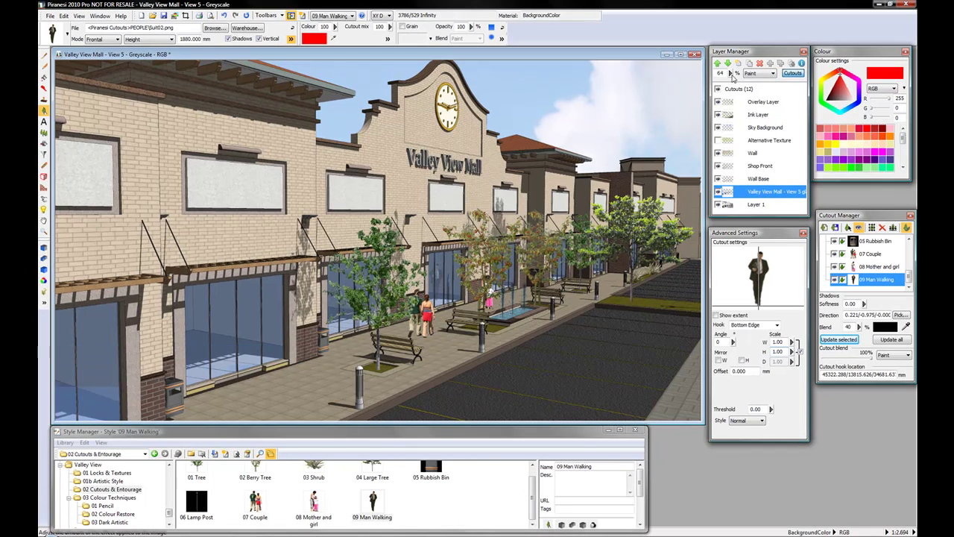
pyautogui.click(732, 74)
pyautogui.moveTo(733, 77); pyautogui.dragTo(733, 85)
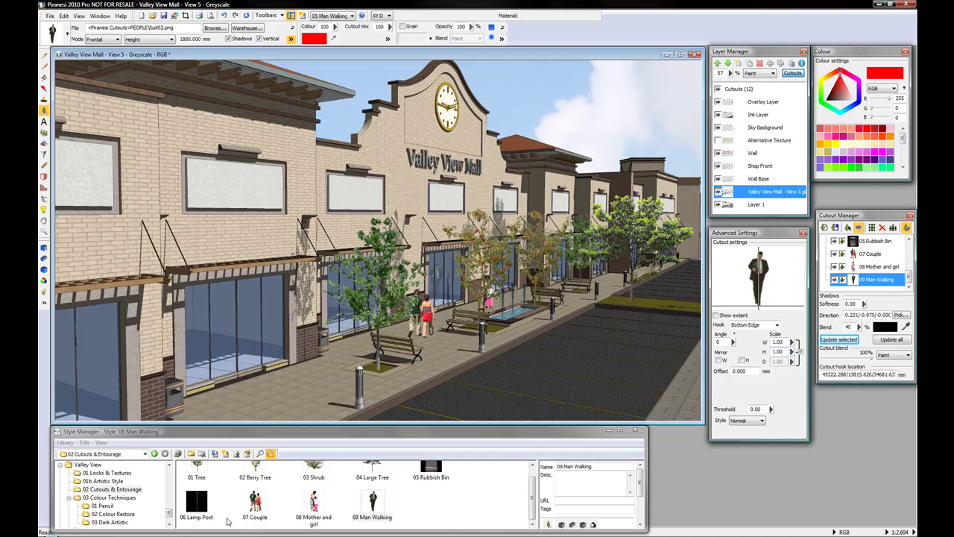
pyautogui.click(747, 90)
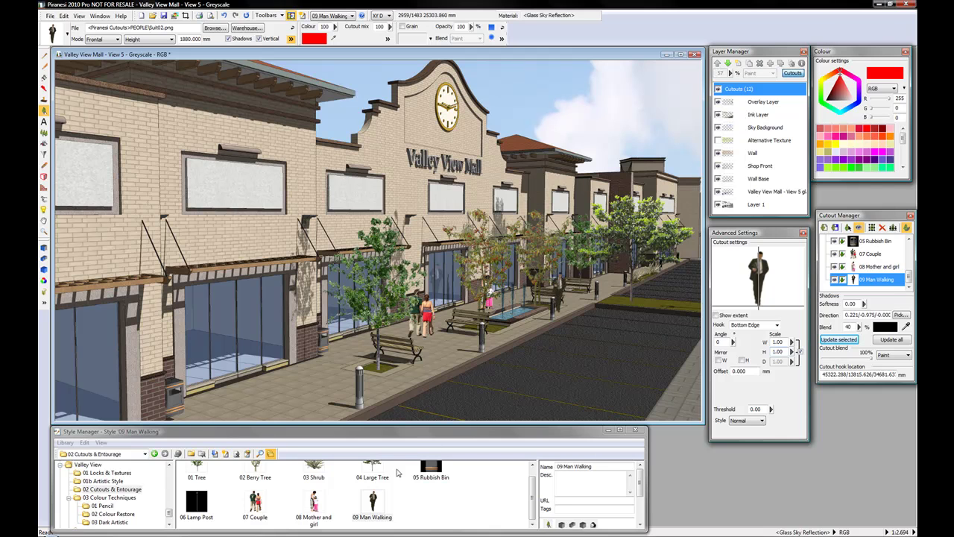
pyautogui.click(127, 514)
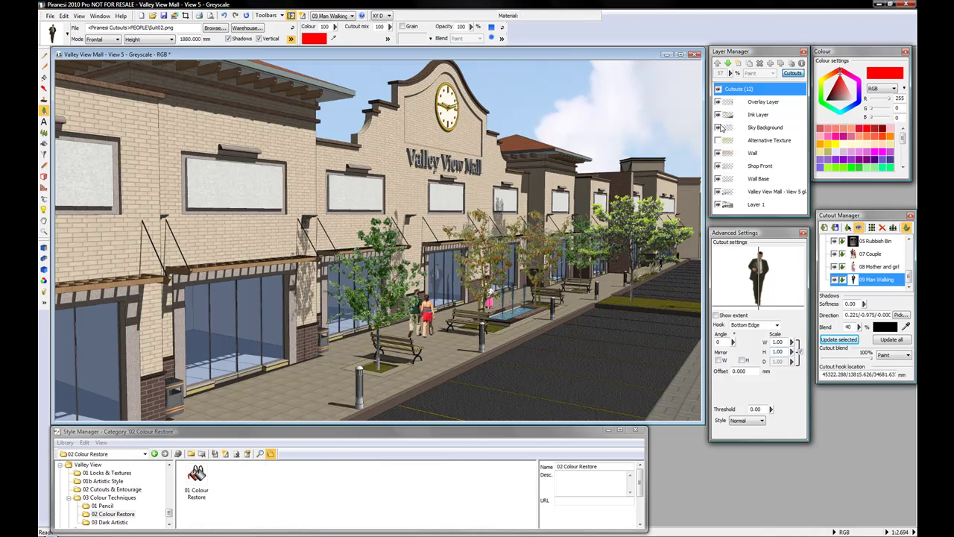
# Add a new top layer and rename it 'Artistic Styles' in its Properties
pyautogui.click(738, 65)
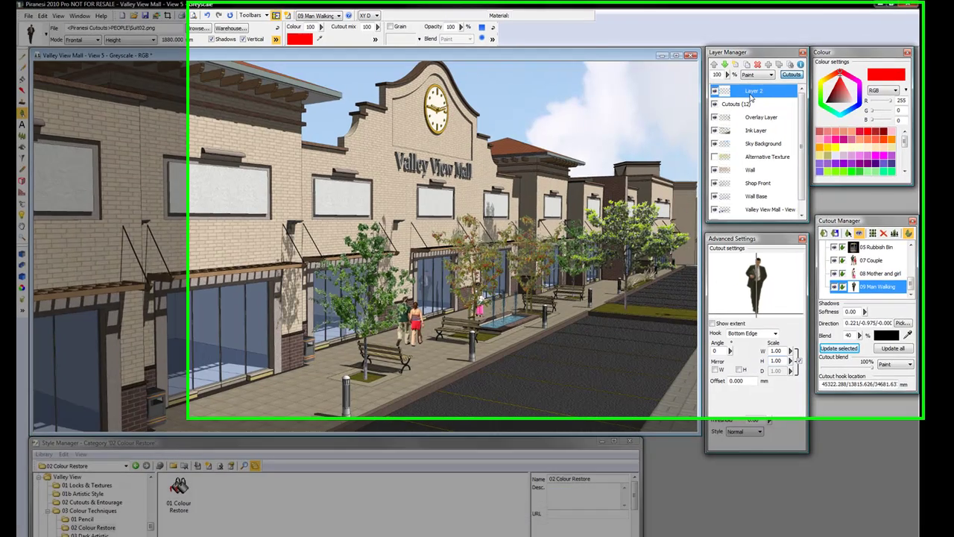
pyautogui.rightClick(753, 91)
pyautogui.click(778, 267)
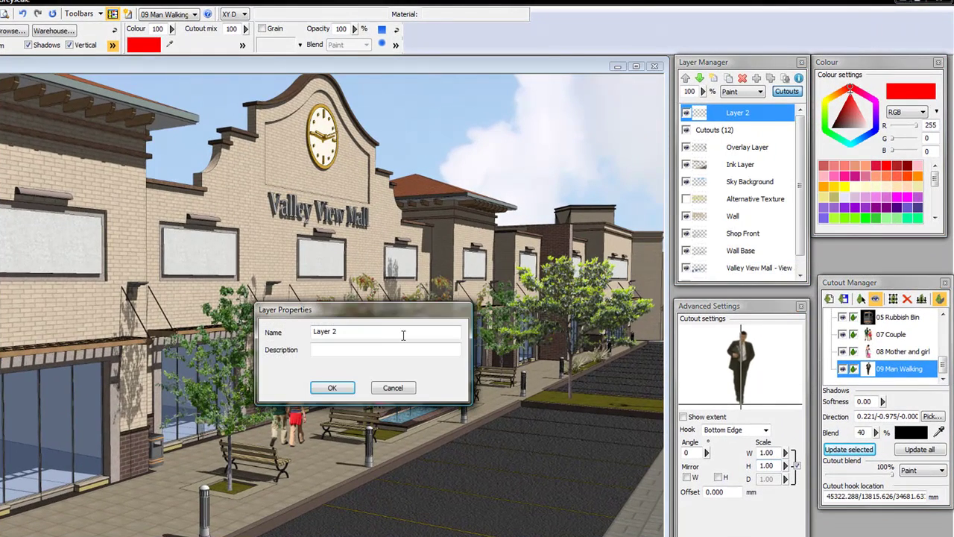
pyautogui.moveTo(405, 333); pyautogui.dragTo(311, 329)
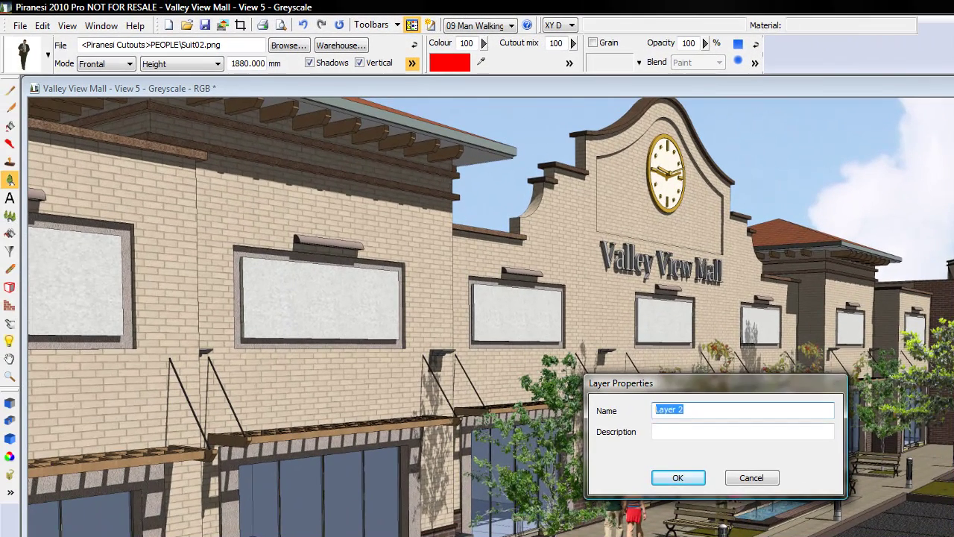
pyautogui.write('C')
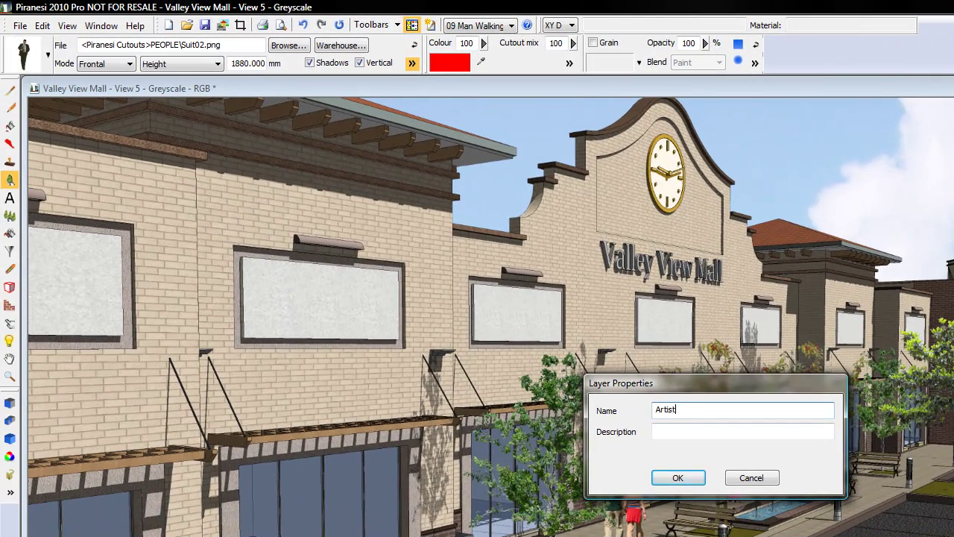
pyautogui.write('ic Styles')
pyautogui.click(684, 478)
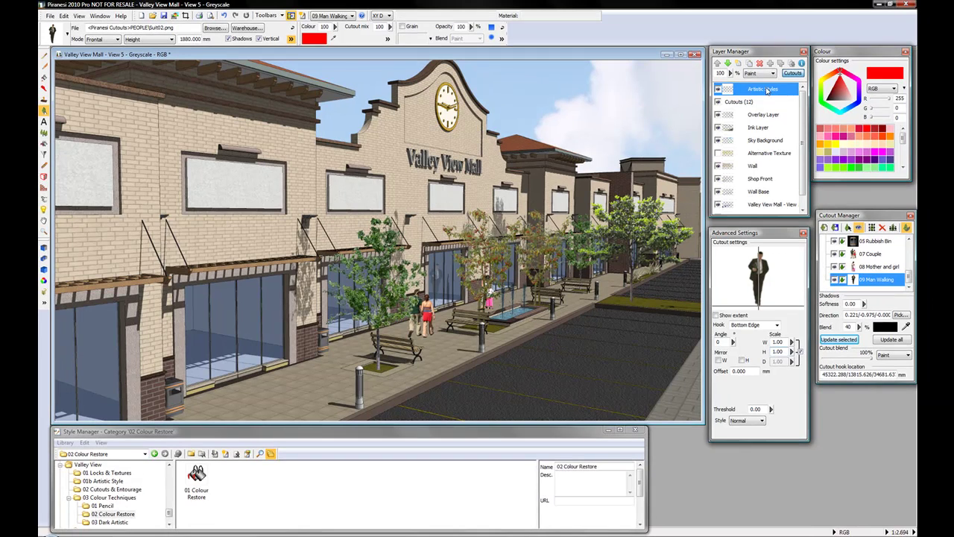
# Apply the 01 Colour Restore style to the mall's wall faces
pyautogui.click(200, 477)
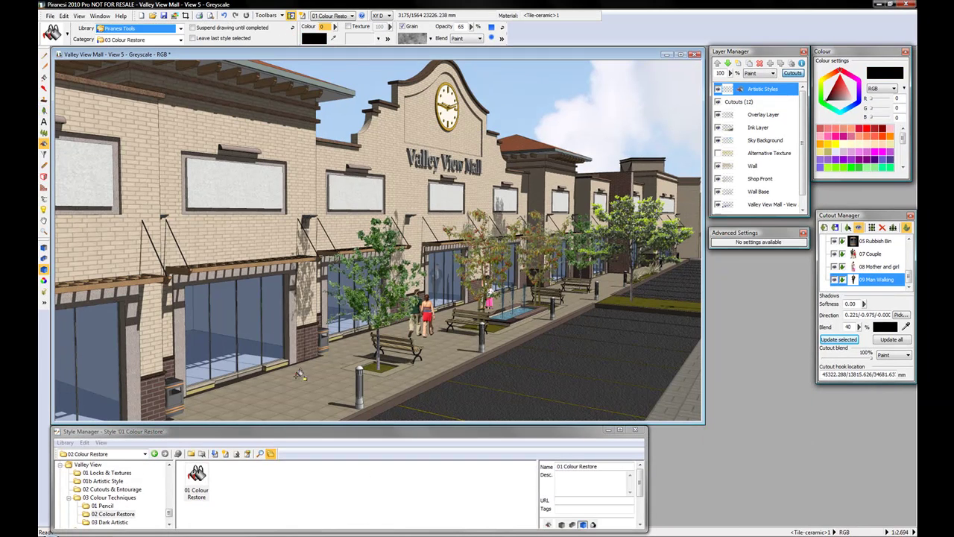
pyautogui.click(400, 138)
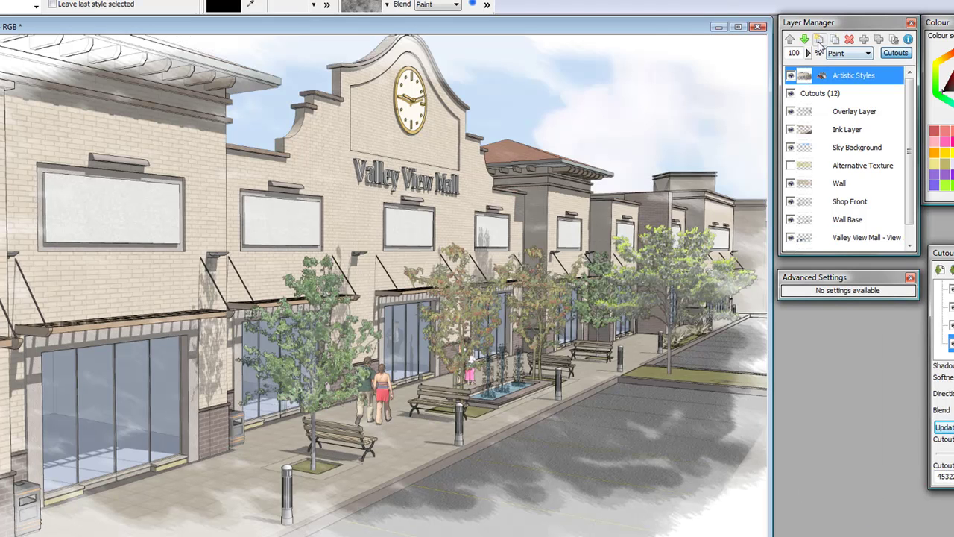
# Add a layer named 'Style 2', hide Artistic Styles, and show the 01 Pencil styles
pyautogui.click(819, 39)
pyautogui.rightClick(791, 75)
pyautogui.click(788, 289)
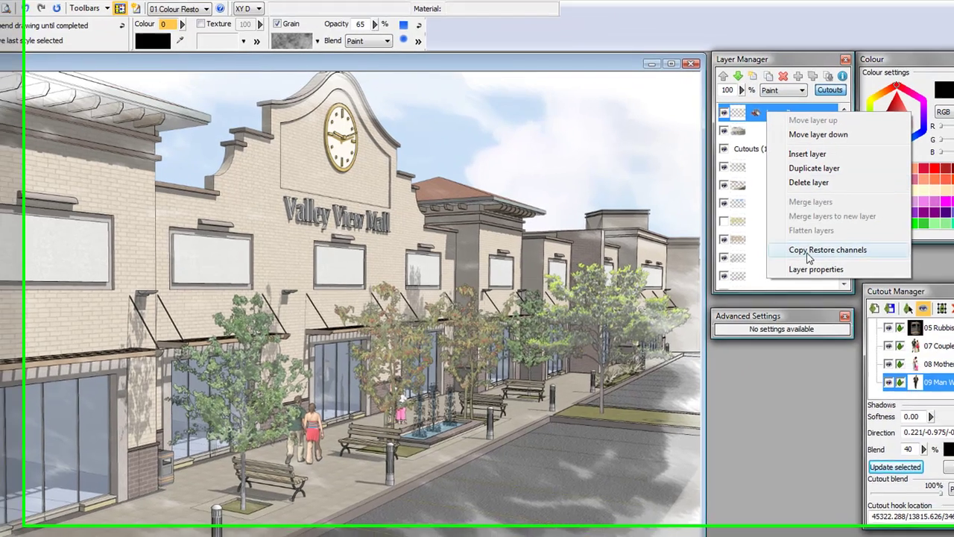
pyautogui.write('Style 2')
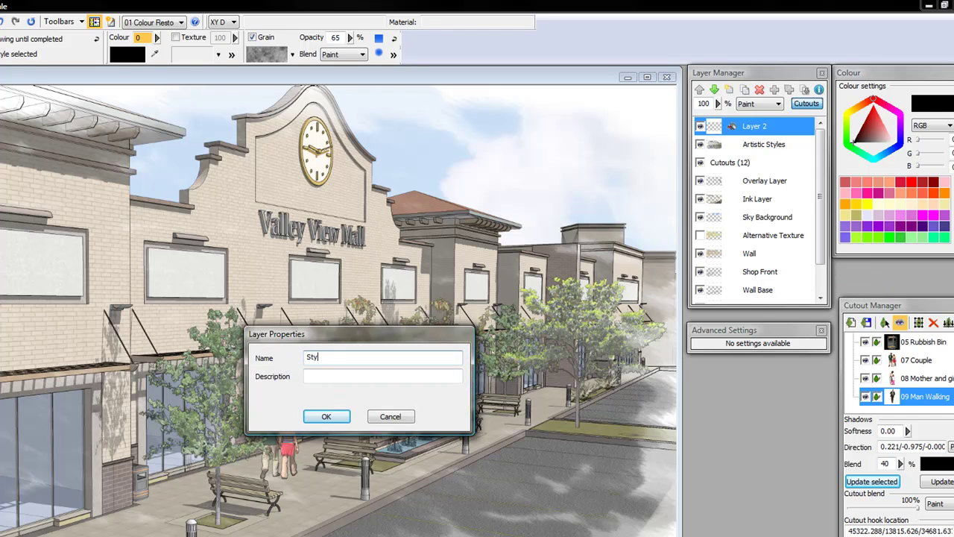
pyautogui.click(322, 417)
pyautogui.click(699, 145)
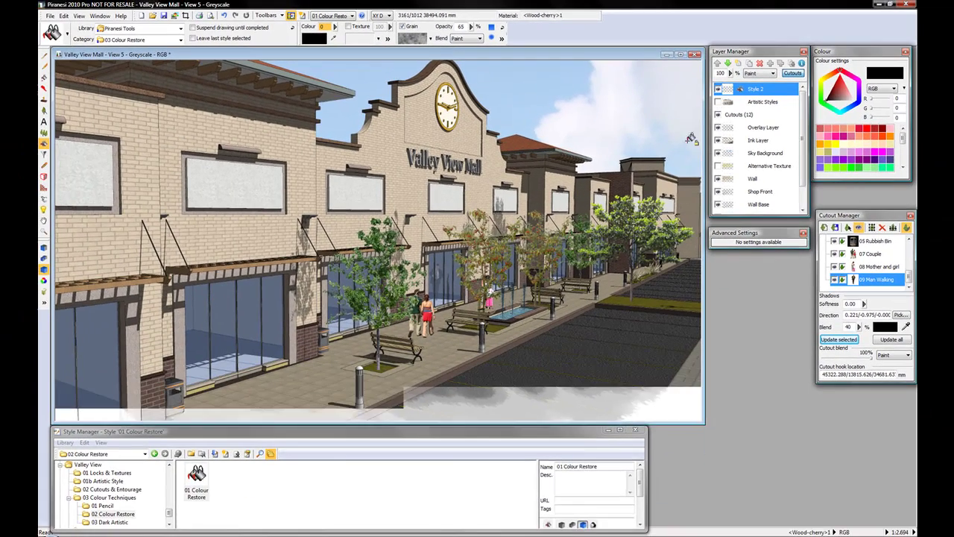
pyautogui.click(100, 508)
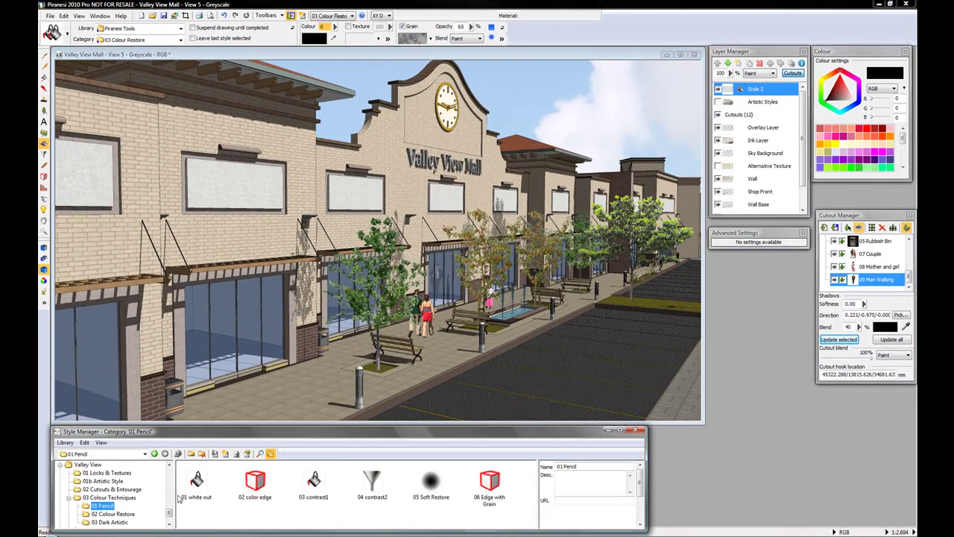
# Apply the 01 white out and 02 color edge styles to redraw the scene as pencil edges
pyautogui.click(197, 484)
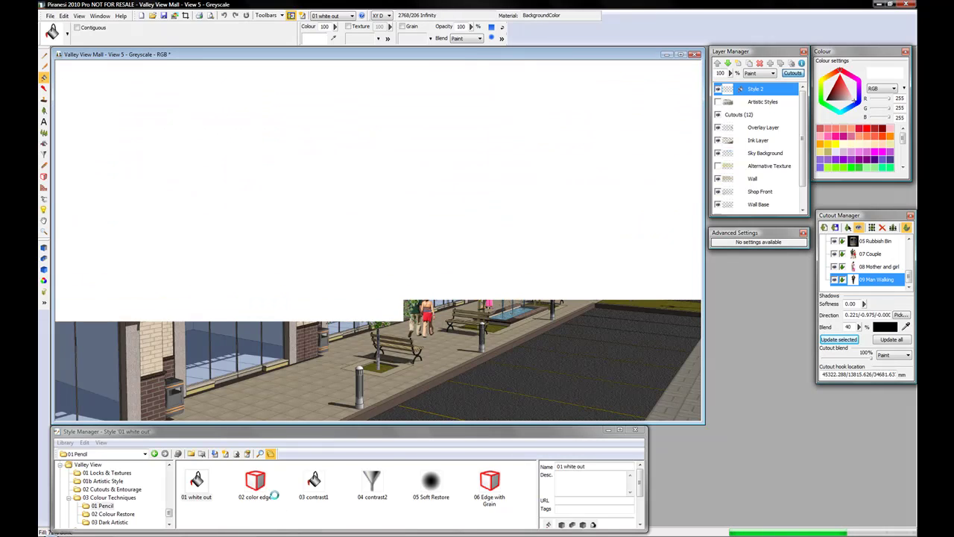
pyautogui.click(272, 493)
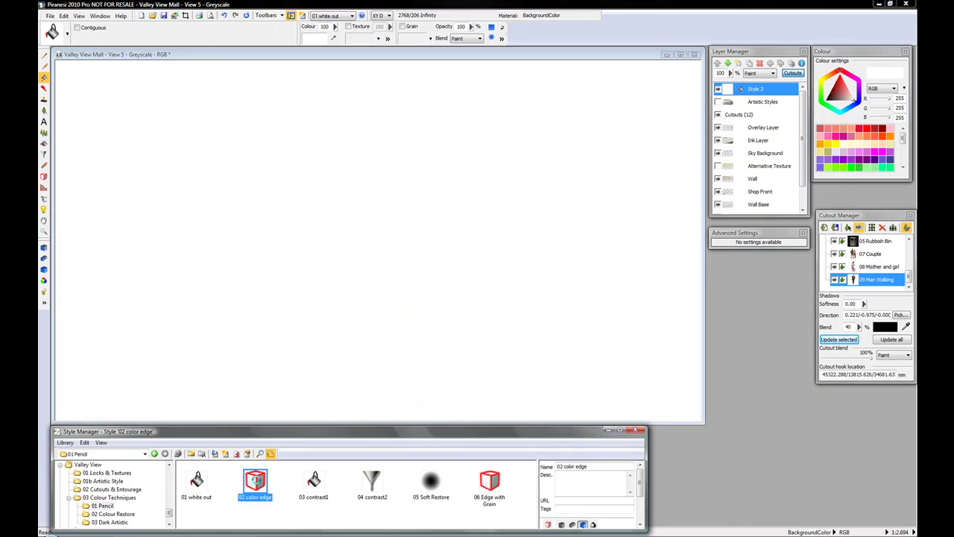
pyautogui.click(371, 208)
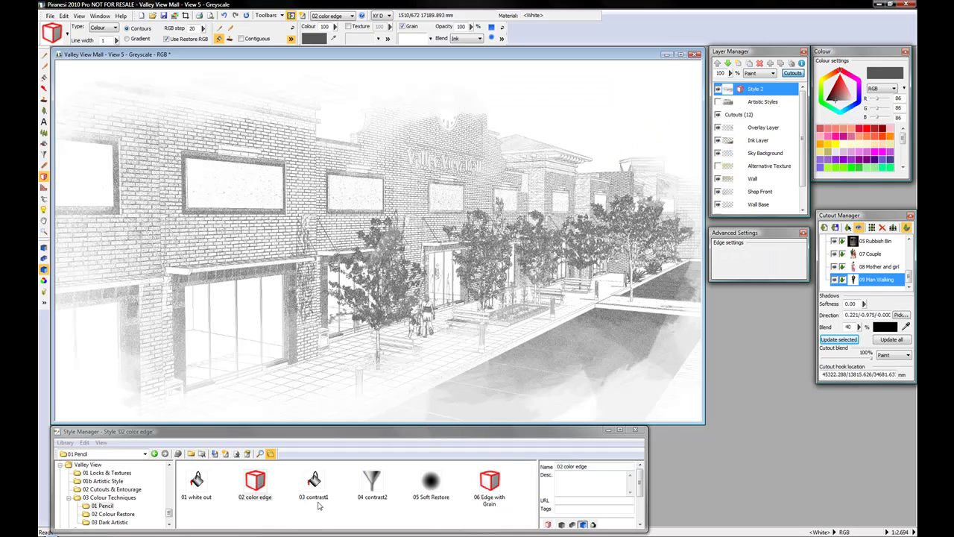
pyautogui.click(317, 493)
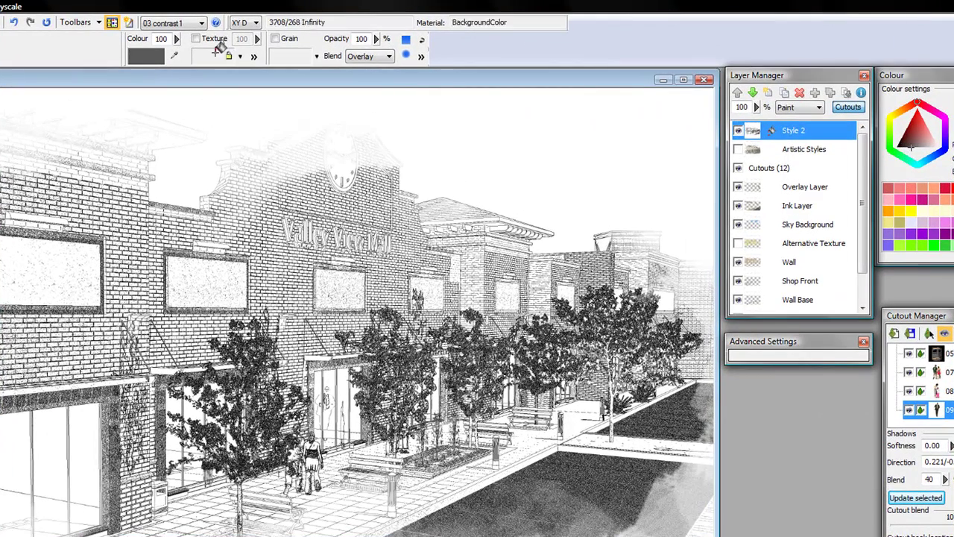
# Apply 03 contrast1 to the sketch and lower Style 2's opacity to 90%
pyautogui.click(43, 24)
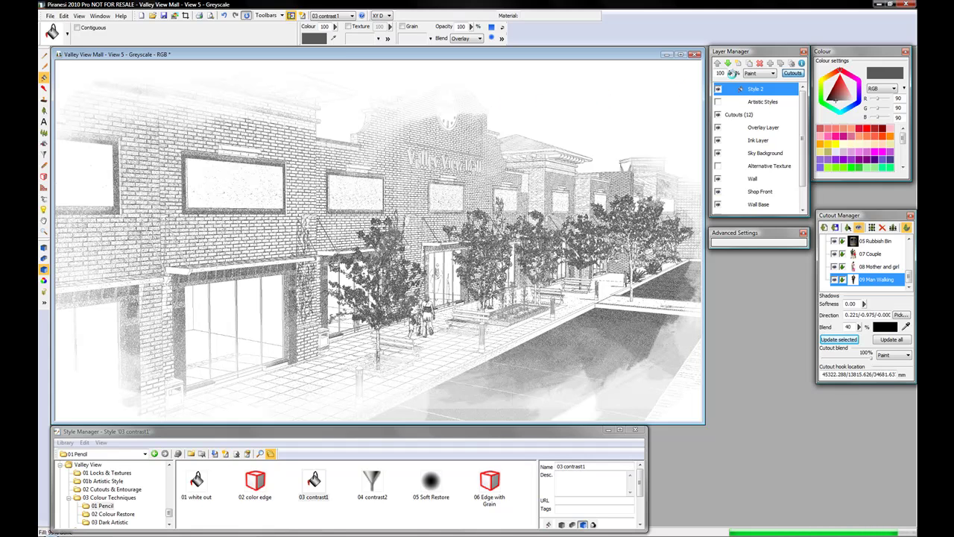
pyautogui.click(731, 73)
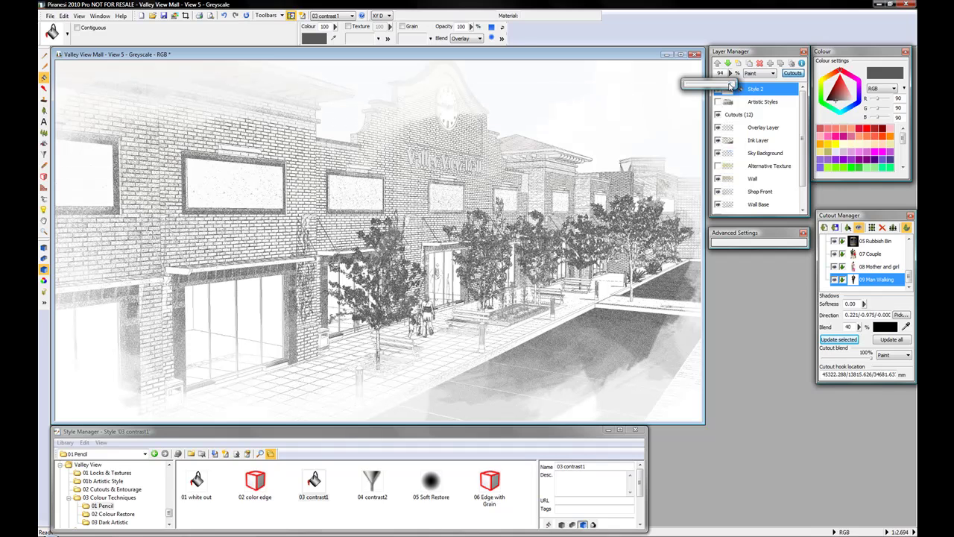
pyautogui.moveTo(730, 85); pyautogui.dragTo(729, 85)
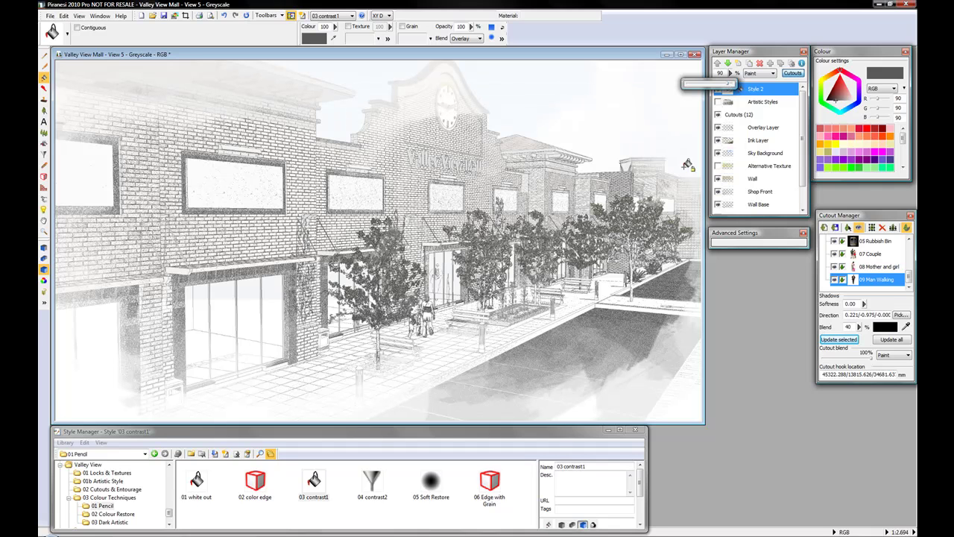
# Apply the 04 contrast2 style to the whole sketch, then select the 05 Soft Restore style
pyautogui.click(369, 485)
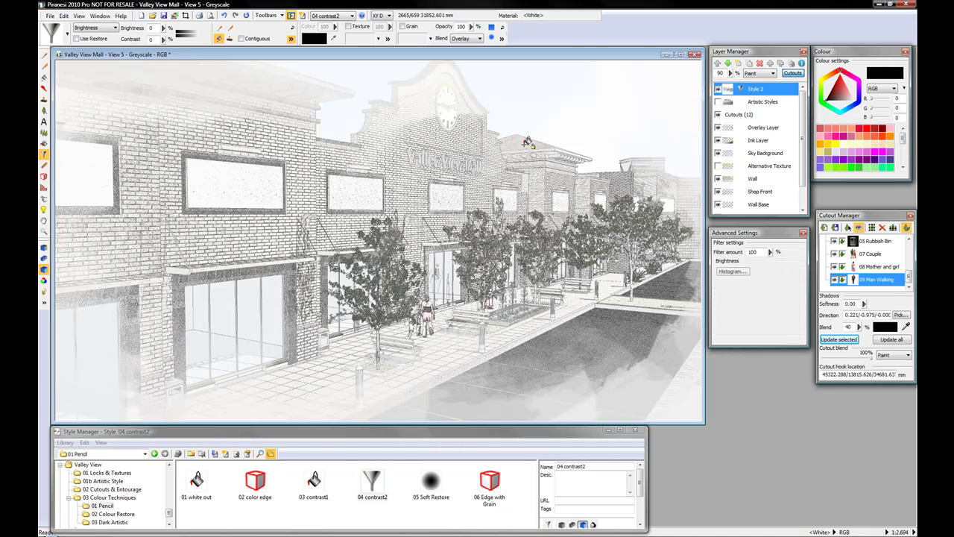
pyautogui.click(534, 117)
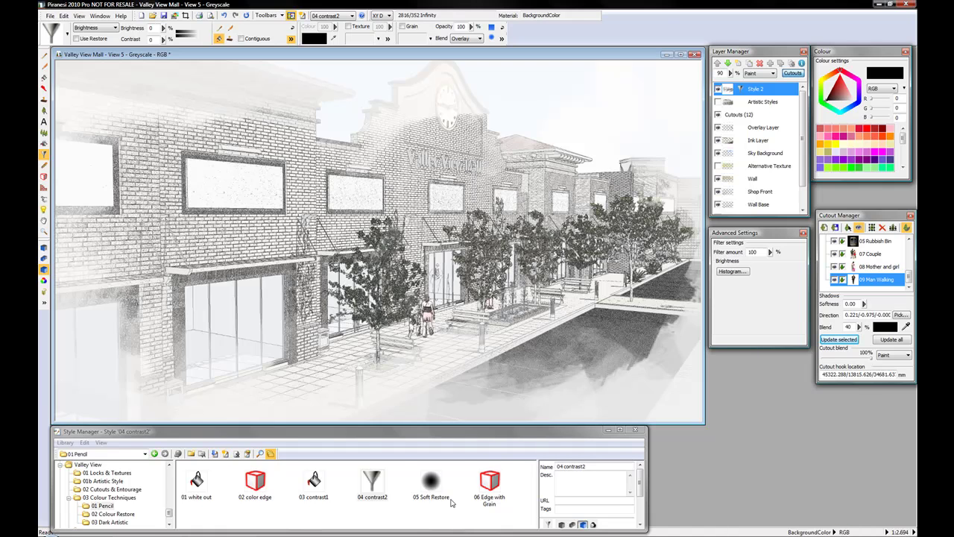
pyautogui.click(429, 486)
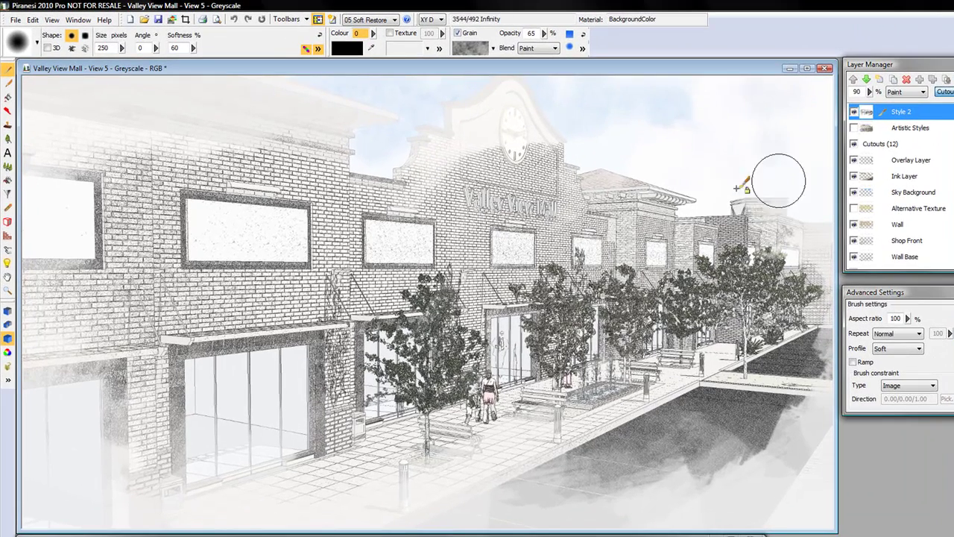
# Soft-restore the far right buildings and trees, the tower wall, brick parapet and clock tower
pyautogui.moveTo(737, 188); pyautogui.dragTo(810, 181)
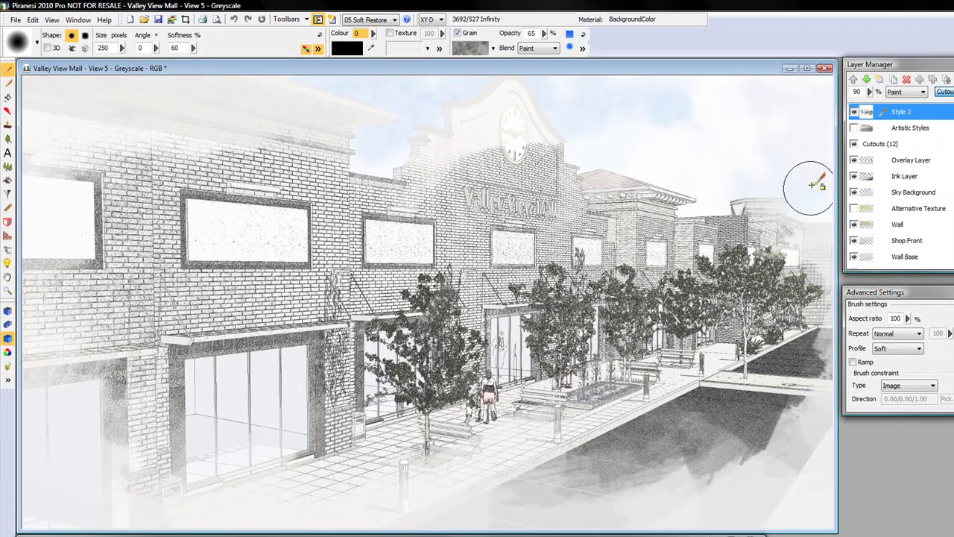
pyautogui.moveTo(812, 224); pyautogui.dragTo(813, 275)
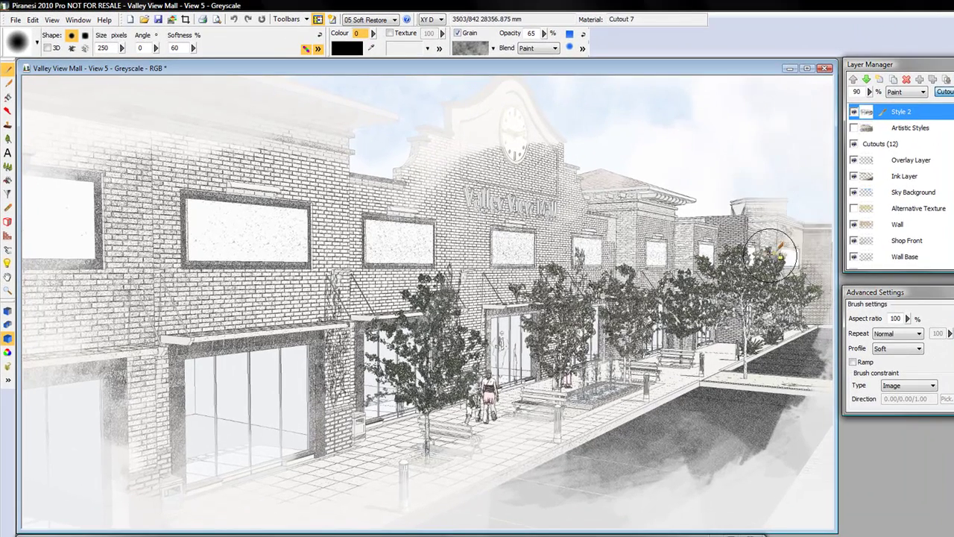
pyautogui.moveTo(780, 249); pyautogui.dragTo(746, 234)
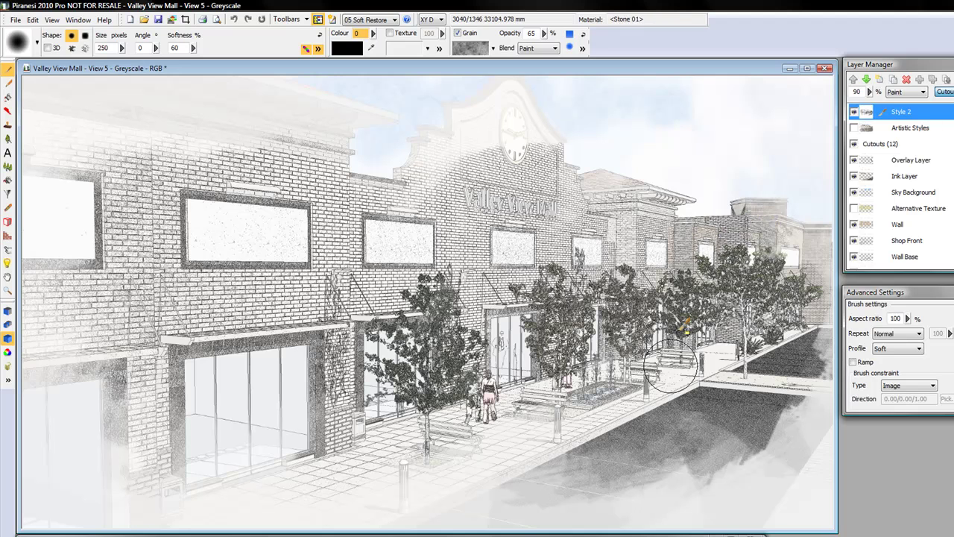
pyautogui.moveTo(650, 234)
pyautogui.mouseDown()
pyautogui.moveTo(635, 205)
pyautogui.moveTo(650, 196)
pyautogui.moveTo(558, 220)
pyautogui.mouseUp()
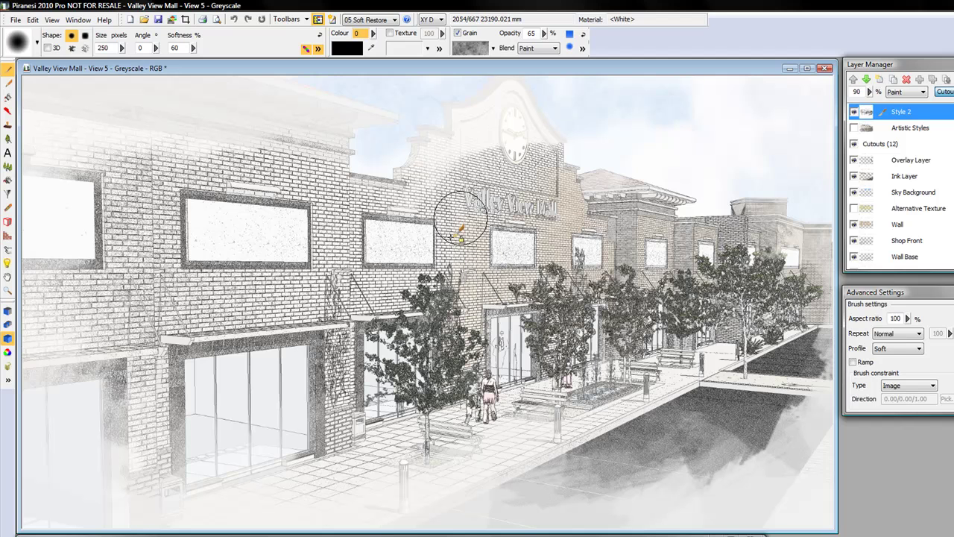
pyautogui.moveTo(427, 198); pyautogui.dragTo(394, 200)
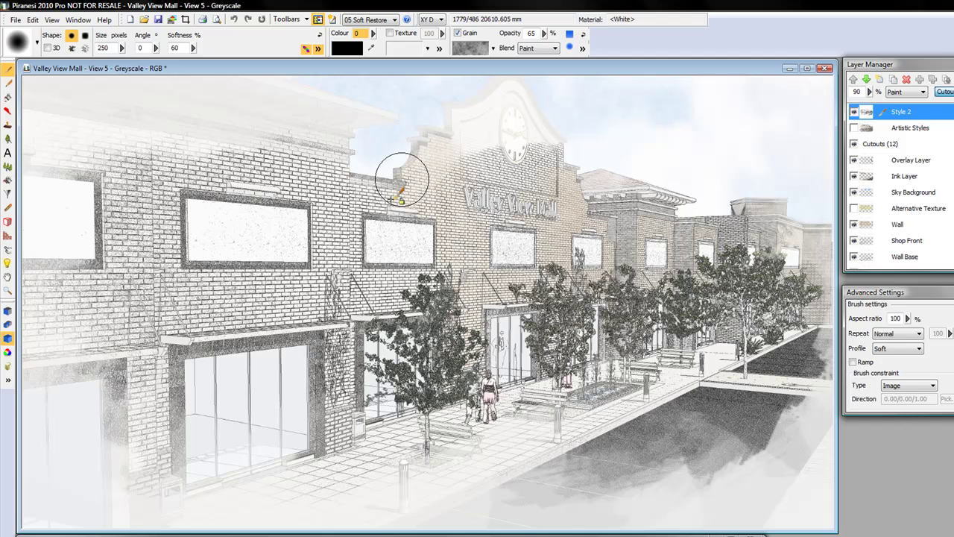
pyautogui.moveTo(480, 136)
pyautogui.mouseDown()
pyautogui.moveTo(520, 111)
pyautogui.moveTo(475, 151)
pyautogui.mouseUp()
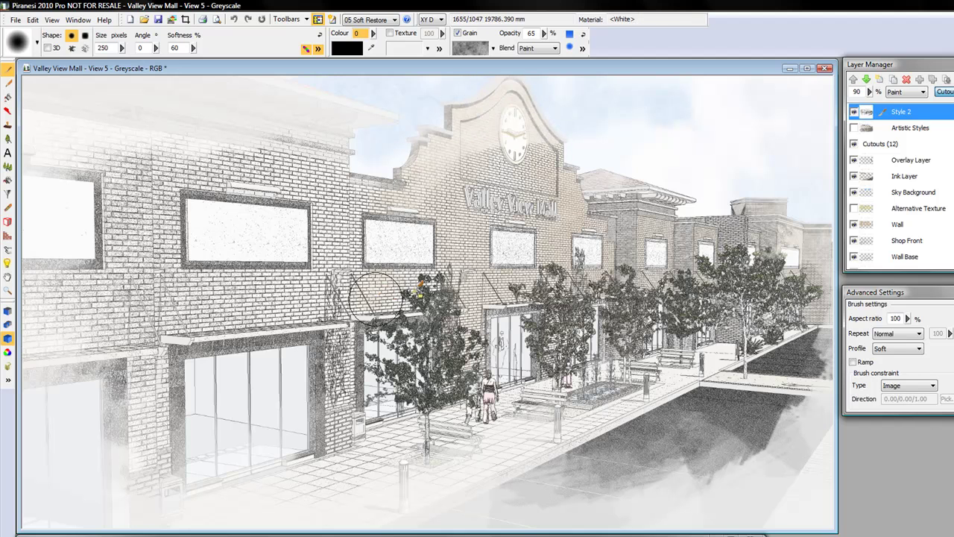
# Set restore opacity to 90% and restore the brick pier and upper-left brick wall
pyautogui.click(545, 34)
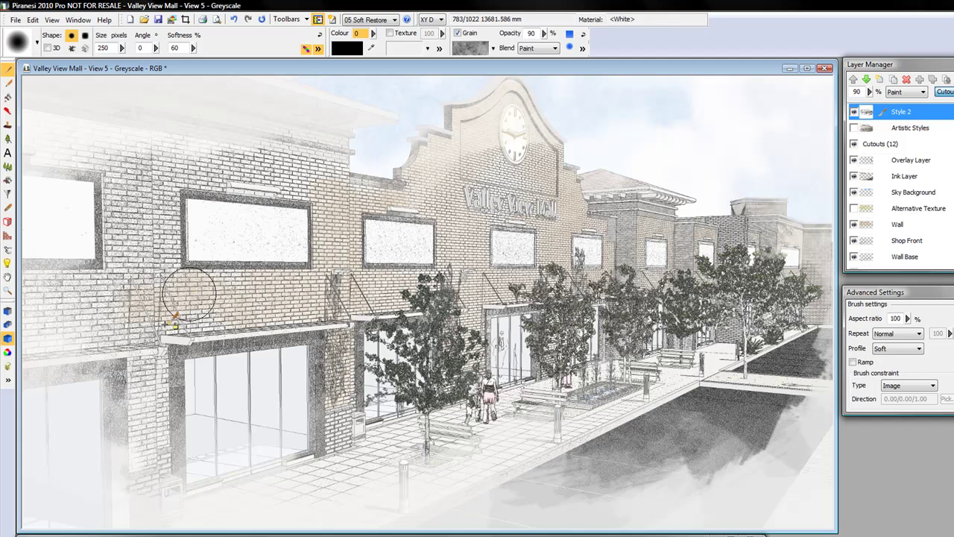
pyautogui.moveTo(168, 324); pyautogui.dragTo(126, 410)
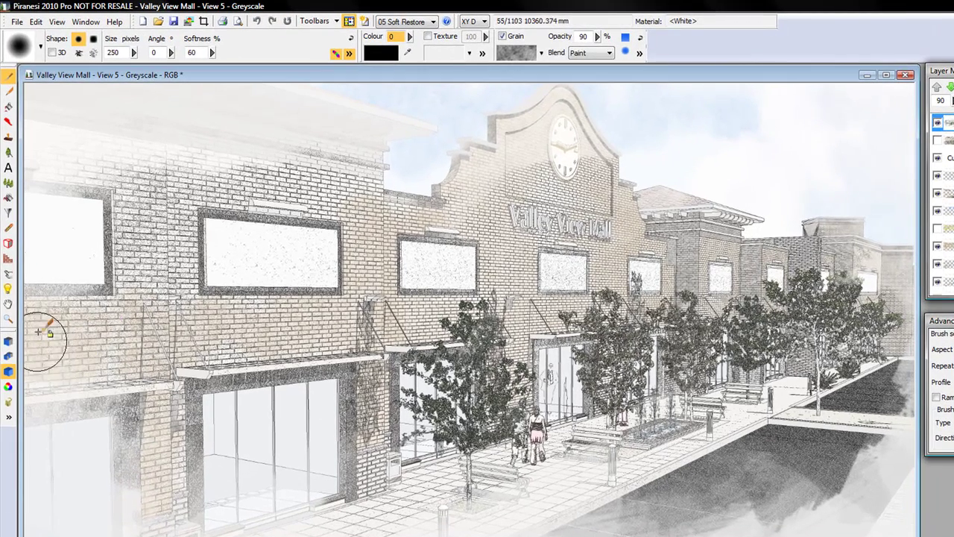
pyautogui.moveTo(104, 360)
pyautogui.mouseDown()
pyautogui.moveTo(57, 169)
pyautogui.moveTo(186, 160)
pyautogui.moveTo(45, 98)
pyautogui.mouseUp()
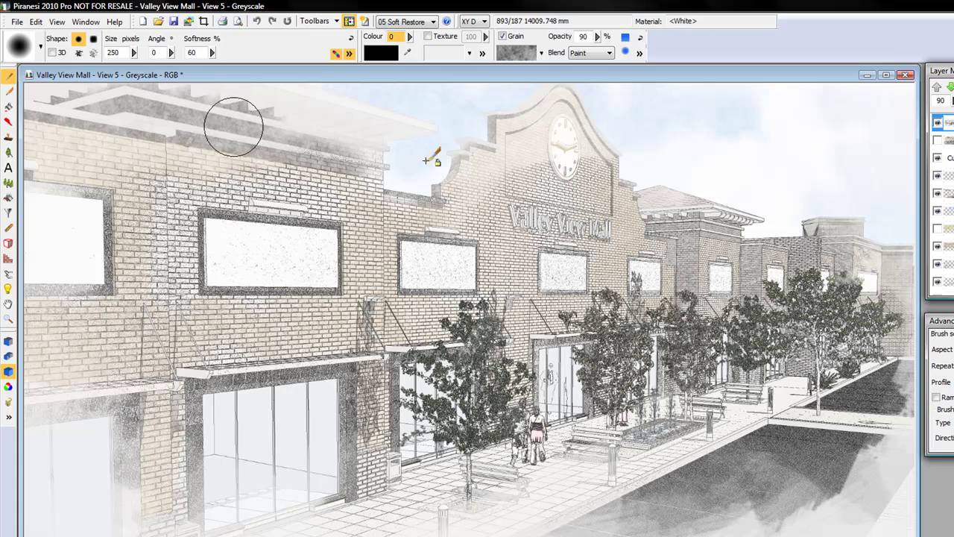
# Restore the top cornice and the brick wall across to the clock gable
pyautogui.moveTo(44, 98)
pyautogui.mouseDown()
pyautogui.moveTo(384, 129)
pyautogui.moveTo(393, 177)
pyautogui.moveTo(340, 170)
pyautogui.moveTo(224, 206)
pyautogui.moveTo(183, 232)
pyautogui.moveTo(153, 282)
pyautogui.mouseUp()
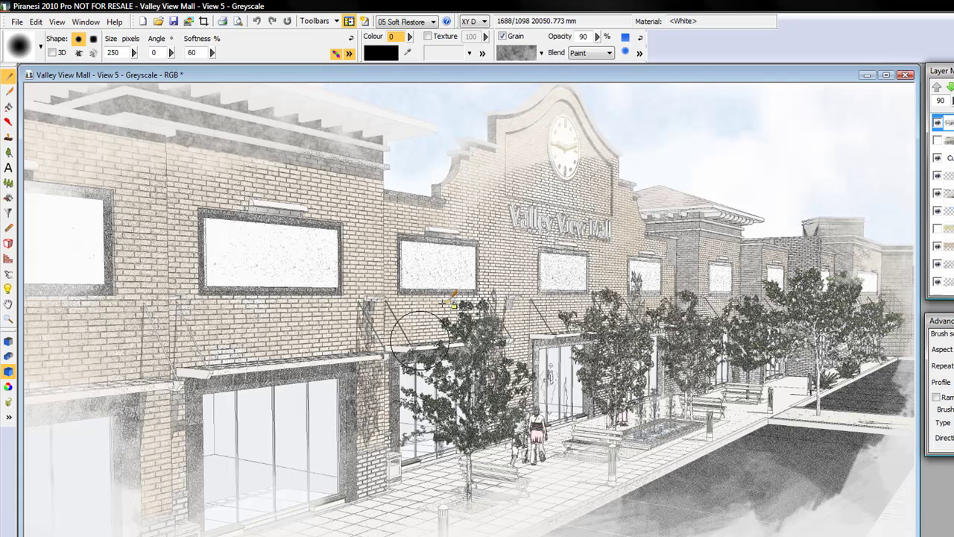
pyautogui.moveTo(460, 183); pyautogui.dragTo(386, 254)
pyautogui.moveTo(403, 209)
pyautogui.mouseDown()
pyautogui.moveTo(520, 139)
pyautogui.moveTo(146, 74)
pyautogui.moveTo(74, 122)
pyautogui.moveTo(197, 106)
pyautogui.moveTo(395, 153)
pyautogui.moveTo(298, 270)
pyautogui.moveTo(226, 233)
pyautogui.moveTo(330, 249)
pyautogui.moveTo(131, 259)
pyautogui.mouseUp()
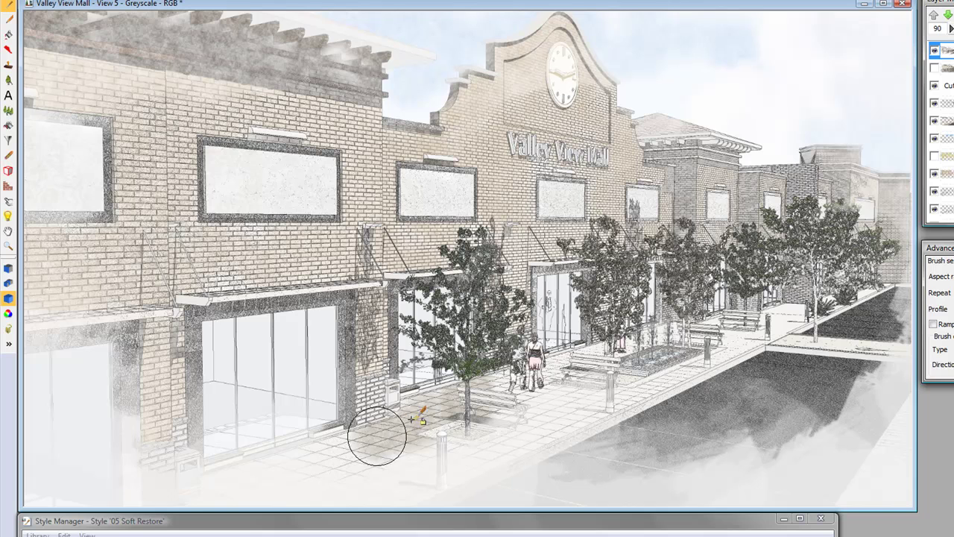
# Soft-restore the sidewalk, tree foliage, benches, raised planter and kerbside street
pyautogui.moveTo(417, 420)
pyautogui.mouseDown()
pyautogui.moveTo(500, 440)
pyautogui.moveTo(773, 311)
pyautogui.mouseUp()
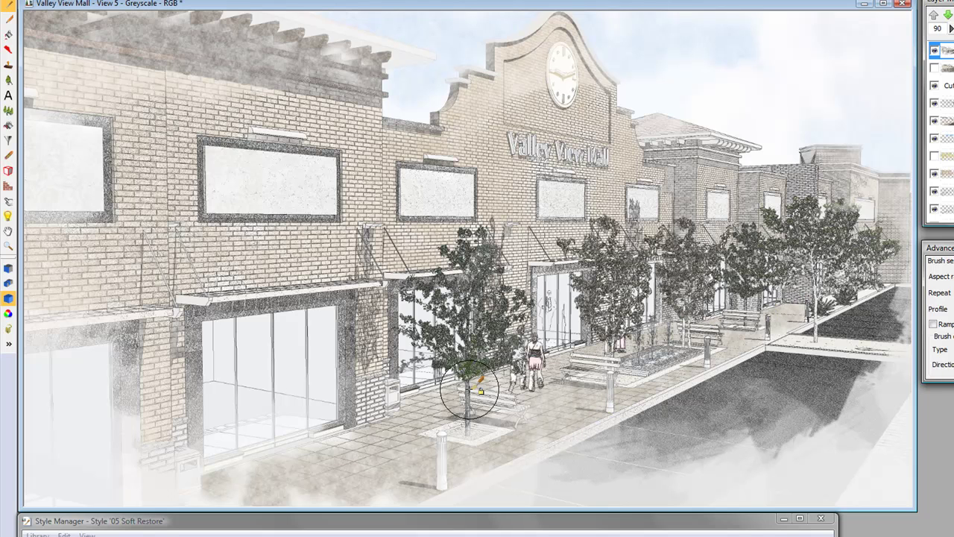
pyautogui.moveTo(463, 363); pyautogui.dragTo(474, 292)
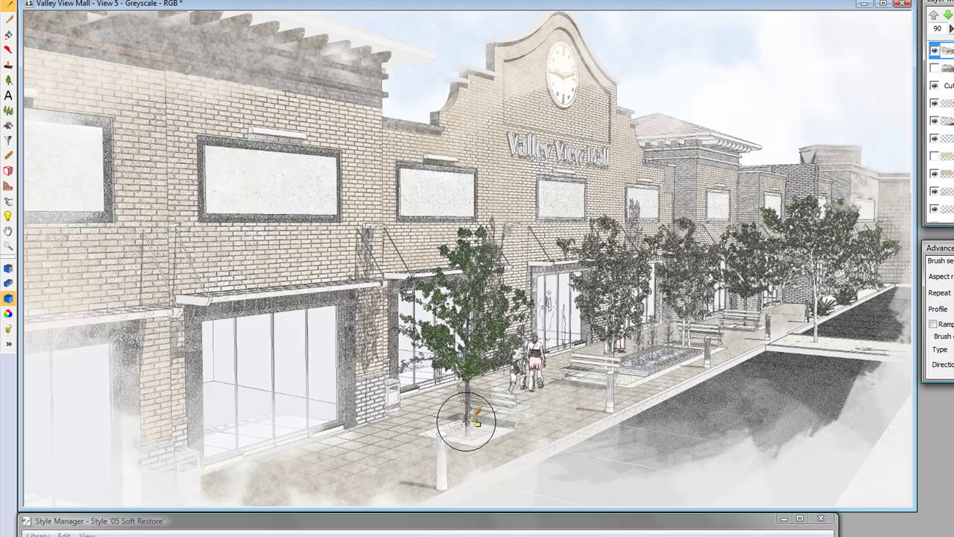
pyautogui.moveTo(477, 372); pyautogui.dragTo(507, 397)
pyautogui.moveTo(606, 393); pyautogui.dragTo(686, 327)
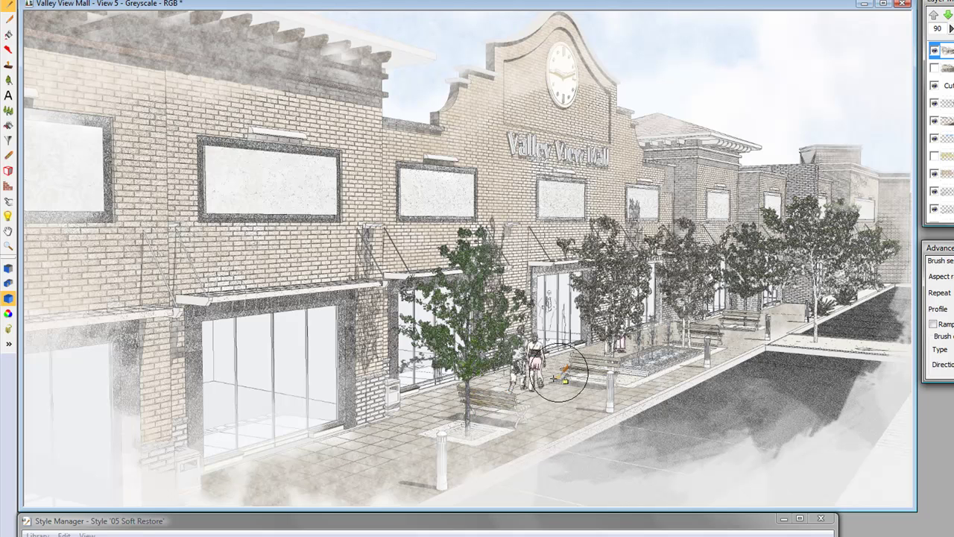
pyautogui.moveTo(555, 379)
pyautogui.mouseDown()
pyautogui.moveTo(462, 441)
pyautogui.moveTo(487, 431)
pyautogui.moveTo(440, 431)
pyautogui.moveTo(616, 388)
pyautogui.moveTo(664, 351)
pyautogui.moveTo(775, 319)
pyautogui.mouseUp()
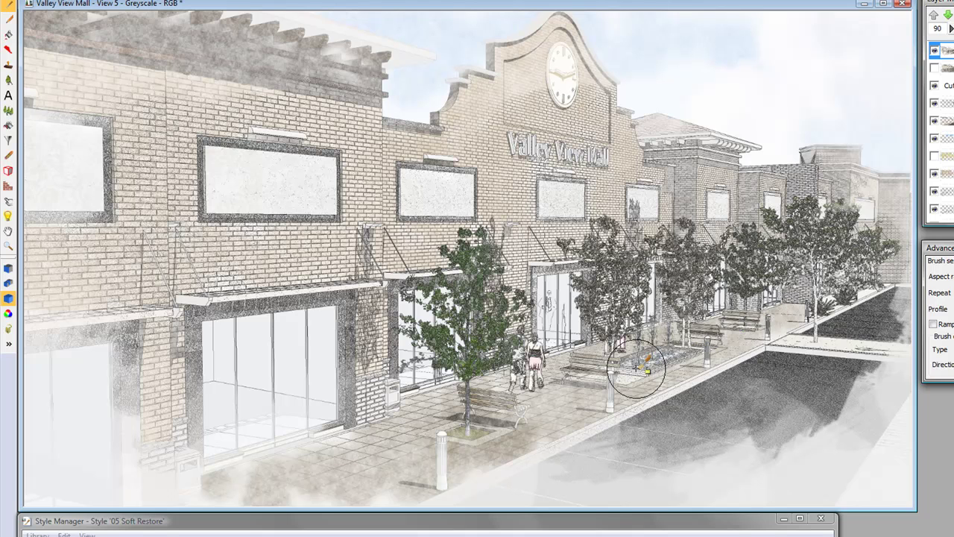
pyautogui.moveTo(623, 375)
pyautogui.mouseDown()
pyautogui.moveTo(614, 373)
pyautogui.moveTo(631, 379)
pyautogui.moveTo(569, 356)
pyautogui.mouseUp()
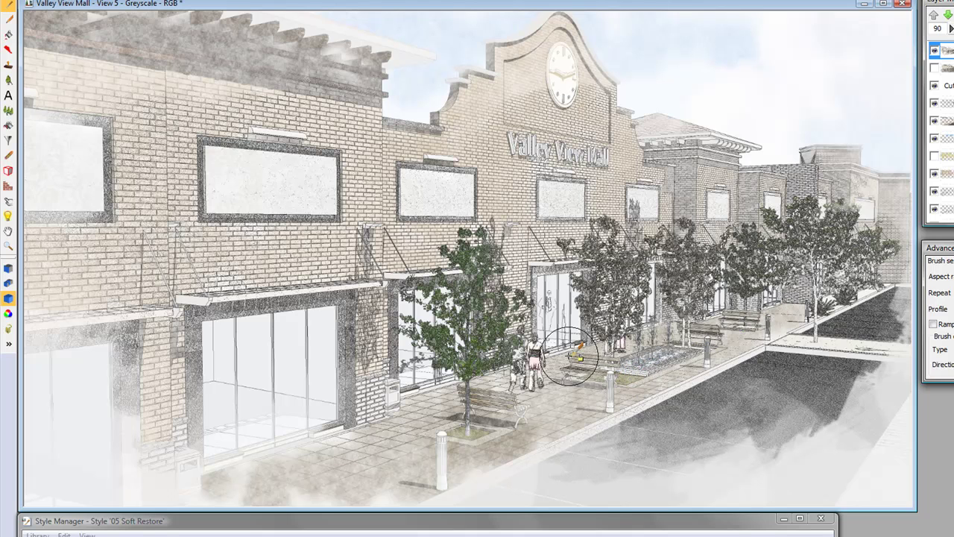
pyautogui.moveTo(651, 416)
pyautogui.mouseDown()
pyautogui.moveTo(616, 416)
pyautogui.moveTo(380, 491)
pyautogui.moveTo(705, 362)
pyautogui.moveTo(881, 359)
pyautogui.mouseUp()
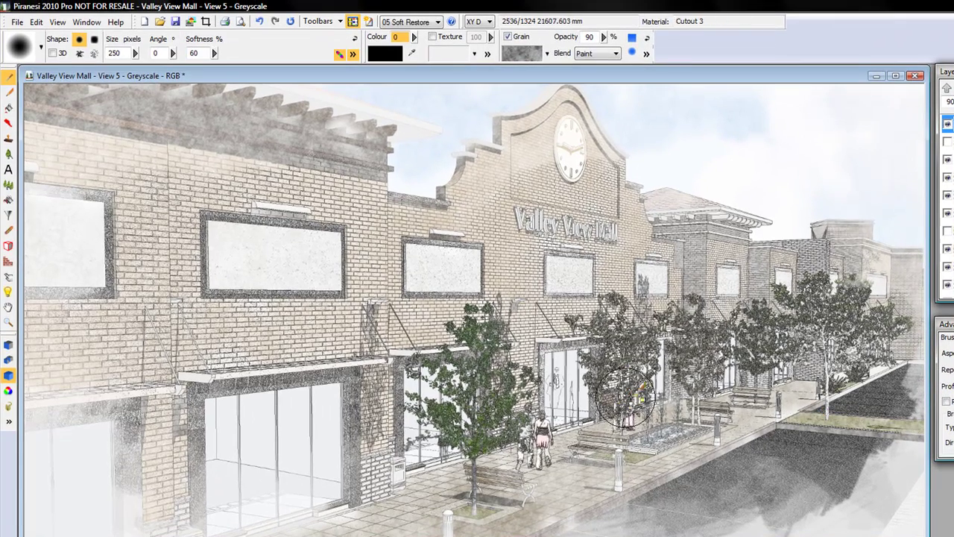
# Restore colour to the street tree, the reddish-brown roof and the clock tower
pyautogui.moveTo(635, 390)
pyautogui.mouseDown()
pyautogui.moveTo(608, 343)
pyautogui.moveTo(622, 399)
pyautogui.moveTo(697, 374)
pyautogui.moveTo(693, 387)
pyautogui.moveTo(691, 310)
pyautogui.moveTo(717, 364)
pyautogui.moveTo(759, 359)
pyautogui.moveTo(750, 329)
pyautogui.moveTo(752, 393)
pyautogui.moveTo(824, 385)
pyautogui.moveTo(826, 402)
pyautogui.moveTo(829, 329)
pyautogui.moveTo(817, 313)
pyautogui.moveTo(880, 347)
pyautogui.moveTo(857, 340)
pyautogui.moveTo(871, 259)
pyautogui.moveTo(841, 240)
pyautogui.moveTo(846, 229)
pyautogui.moveTo(857, 278)
pyautogui.mouseUp()
pyautogui.moveTo(656, 200)
pyautogui.mouseDown()
pyautogui.moveTo(694, 222)
pyautogui.moveTo(677, 204)
pyautogui.moveTo(694, 213)
pyautogui.mouseUp()
pyautogui.moveTo(531, 127)
pyautogui.mouseDown()
pyautogui.moveTo(559, 153)
pyautogui.moveTo(545, 166)
pyautogui.moveTo(570, 175)
pyautogui.moveTo(571, 128)
pyautogui.moveTo(569, 153)
pyautogui.mouseUp()
# With Grain off, repaint the Valley View Mall lettering and surrounding brick wall
pyautogui.click(508, 37)
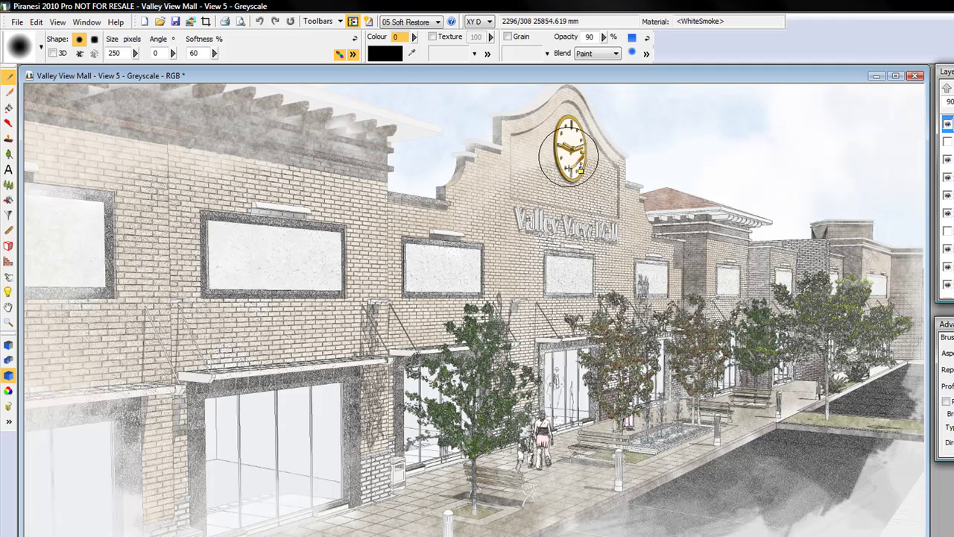
pyautogui.moveTo(547, 226)
pyautogui.mouseDown()
pyautogui.moveTo(522, 218)
pyautogui.moveTo(612, 223)
pyautogui.moveTo(529, 218)
pyautogui.mouseUp()
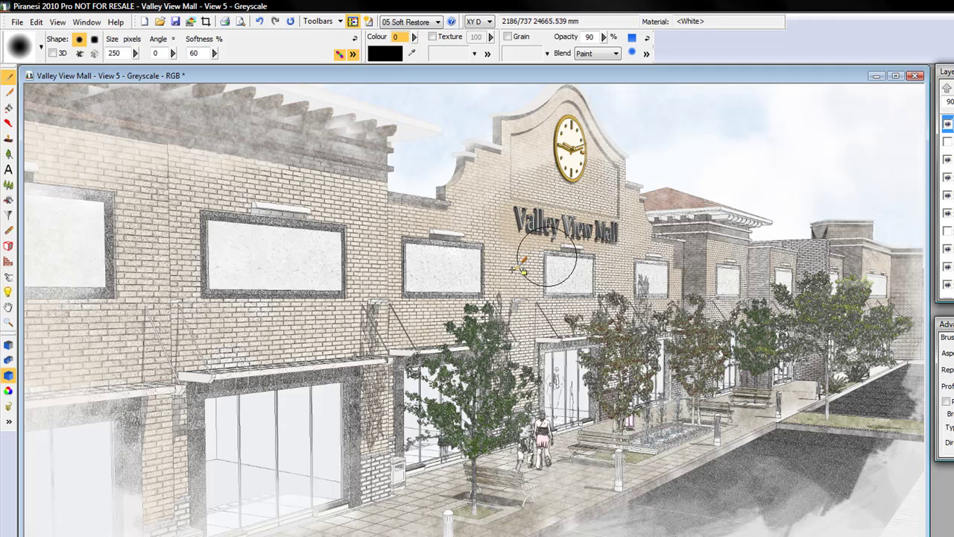
pyautogui.moveTo(513, 265)
pyautogui.mouseDown()
pyautogui.moveTo(512, 251)
pyautogui.moveTo(559, 239)
pyautogui.moveTo(512, 271)
pyautogui.moveTo(621, 235)
pyautogui.moveTo(597, 194)
pyautogui.moveTo(574, 179)
pyautogui.moveTo(522, 216)
pyautogui.moveTo(550, 291)
pyautogui.mouseUp()
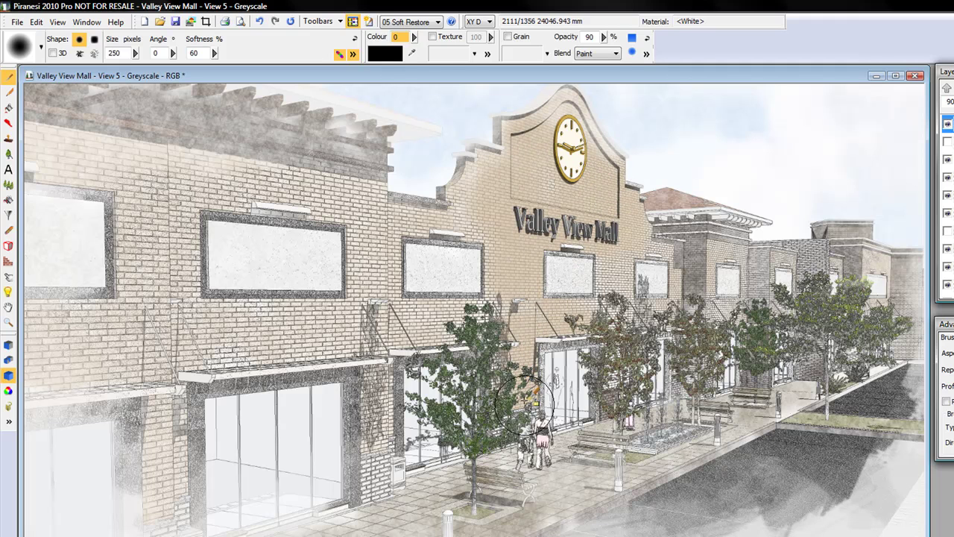
# Re-enable Grain, undo the clock stroke, and restore the left storefront window and wall
pyautogui.click(507, 36)
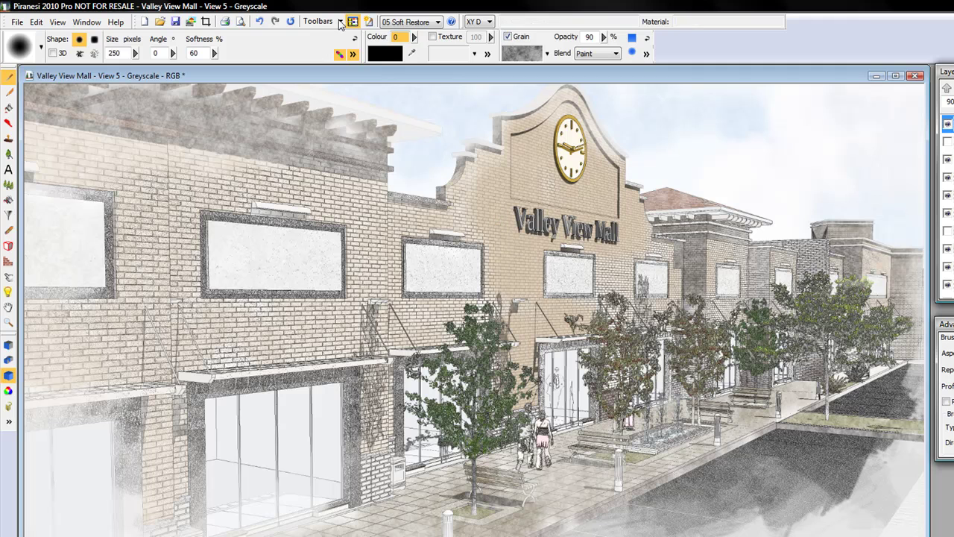
pyautogui.click(264, 22)
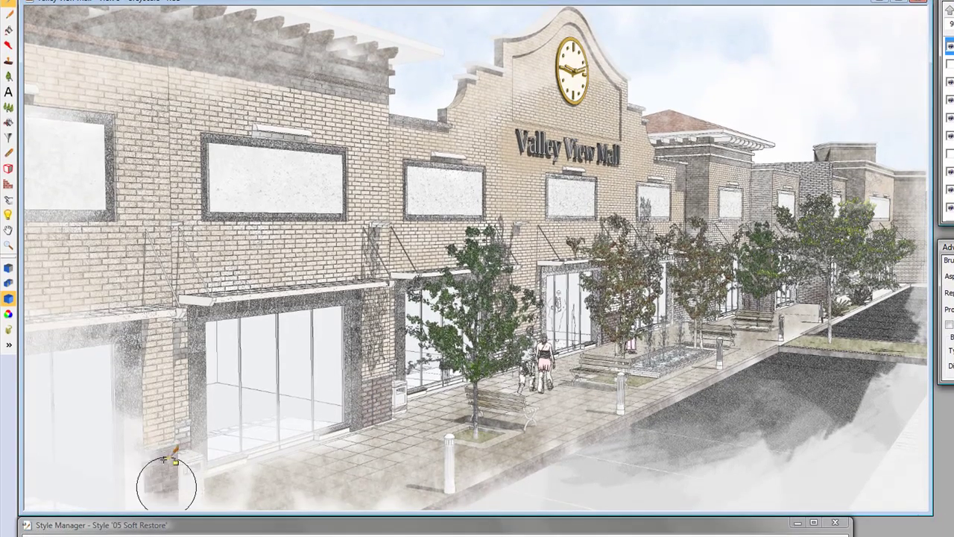
pyautogui.moveTo(163, 459)
pyautogui.mouseDown()
pyautogui.moveTo(173, 432)
pyautogui.moveTo(250, 436)
pyautogui.moveTo(227, 414)
pyautogui.moveTo(264, 328)
pyautogui.moveTo(298, 380)
pyautogui.moveTo(336, 350)
pyautogui.moveTo(10, 447)
pyautogui.moveTo(87, 429)
pyautogui.moveTo(90, 447)
pyautogui.moveTo(433, 339)
pyautogui.moveTo(432, 354)
pyautogui.moveTo(589, 285)
pyautogui.moveTo(694, 306)
pyautogui.moveTo(796, 287)
pyautogui.moveTo(855, 295)
pyautogui.mouseUp()
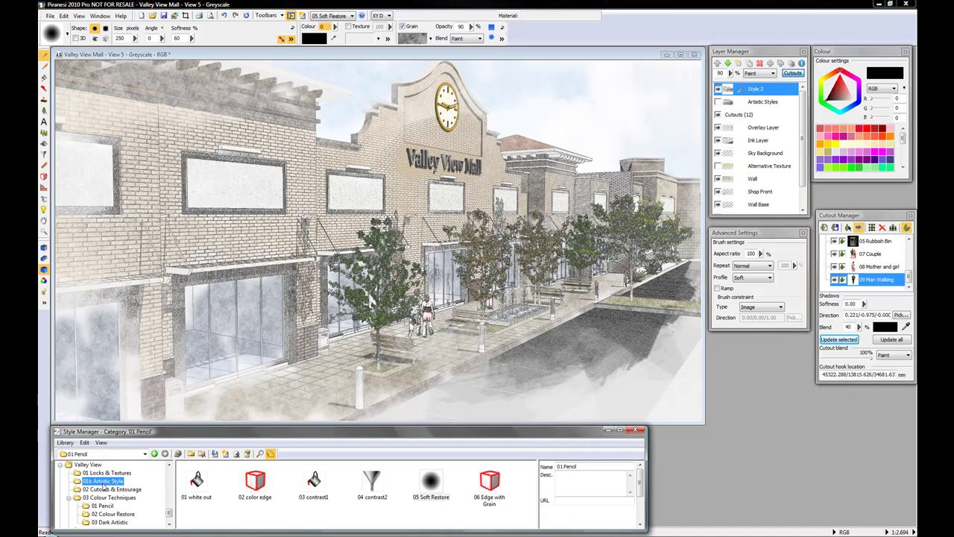
# Select the Overlay Layer and load the 15 Sign and Clock style from Locks & Textures
pyautogui.click(103, 481)
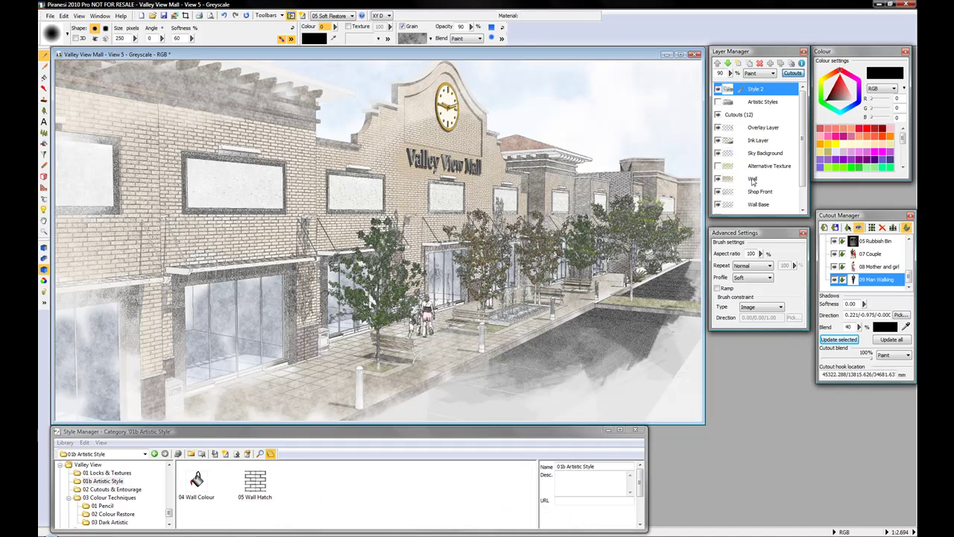
pyautogui.click(760, 128)
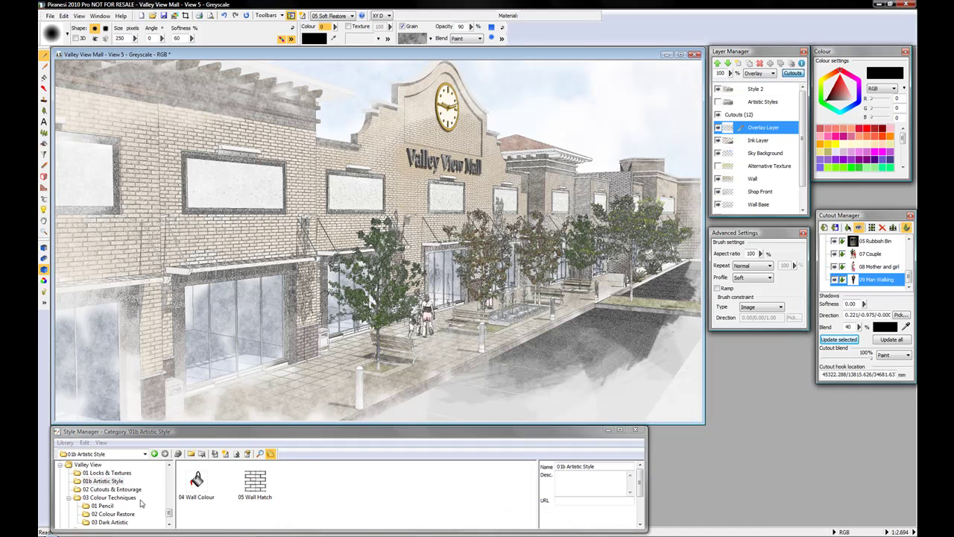
pyautogui.click(107, 473)
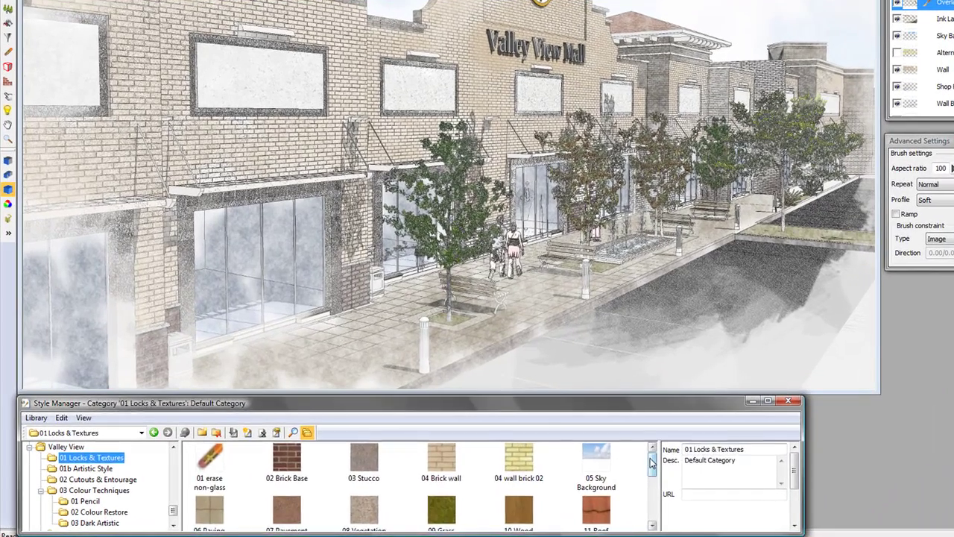
pyautogui.scroll(-3, 651, 463)
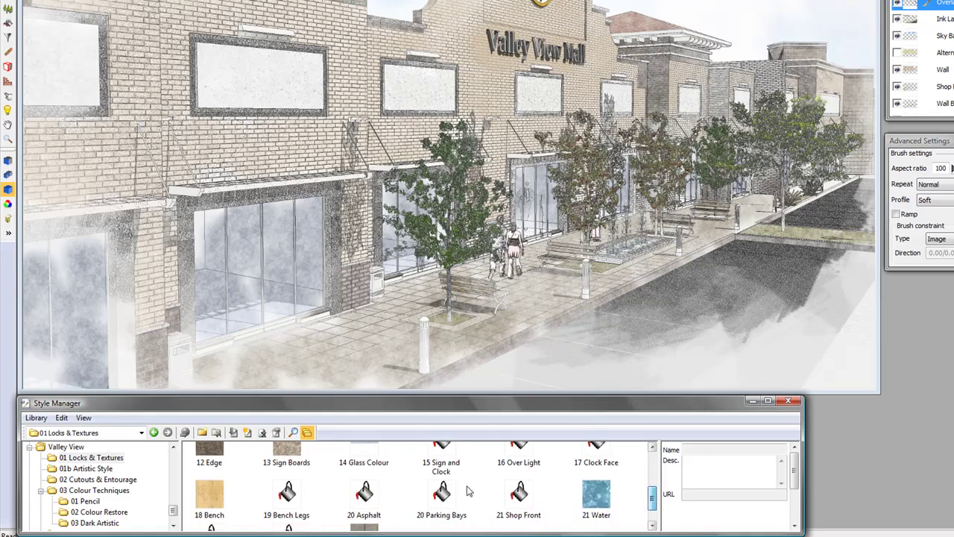
pyautogui.click(442, 455)
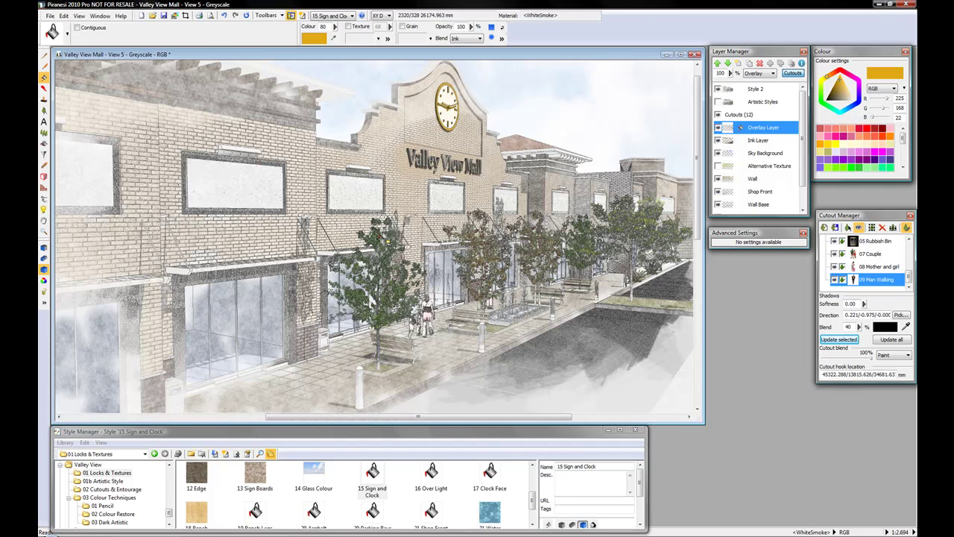
pyautogui.scroll(2, 431, 162)
pyautogui.scroll(2, 385, 228)
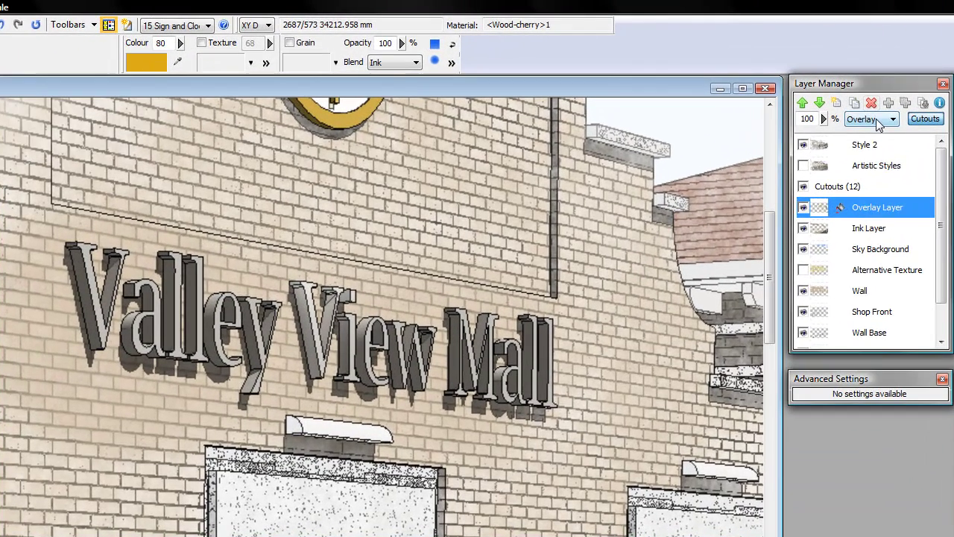
# Keep the layer's Overlay blend mode and set colour strength to 100
pyautogui.click(763, 74)
pyautogui.click(877, 120)
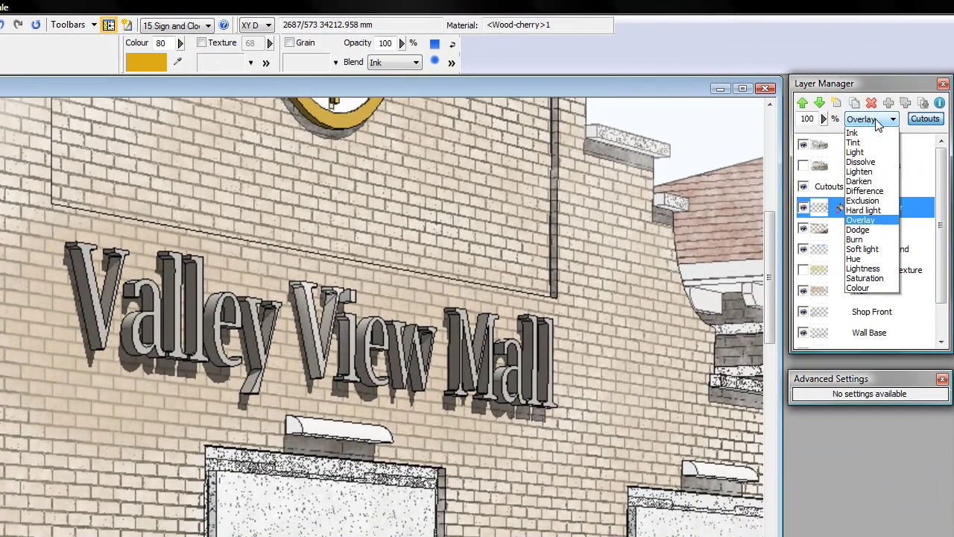
pyautogui.click(875, 119)
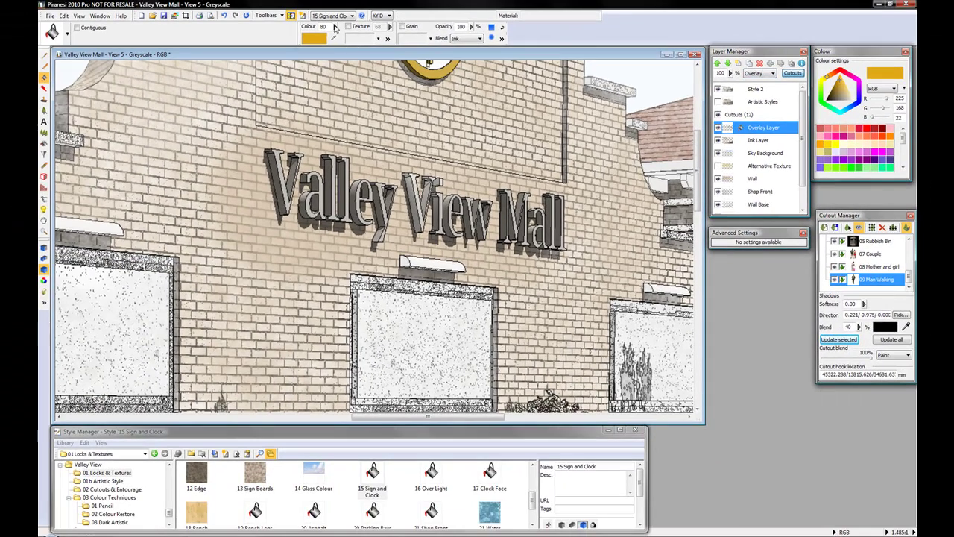
pyautogui.click(335, 28)
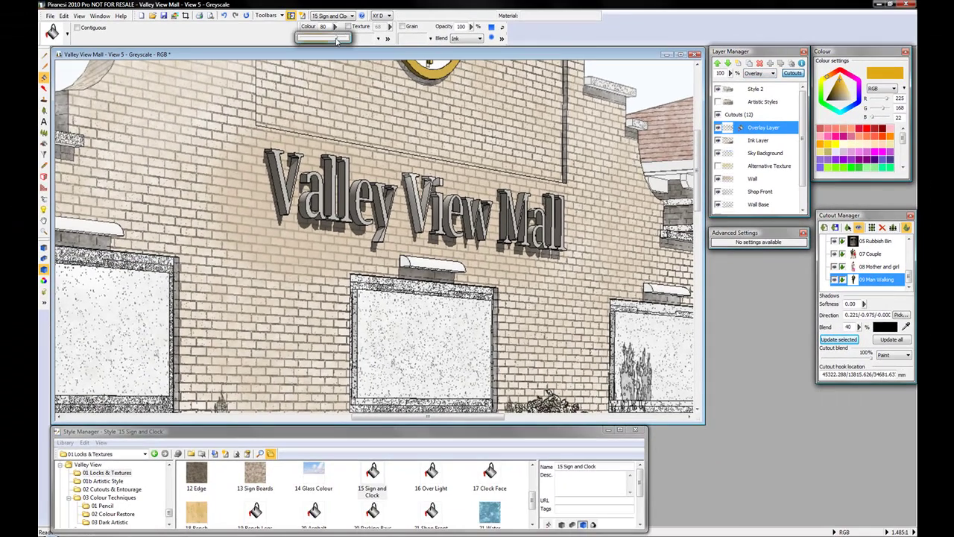
pyautogui.click(351, 43)
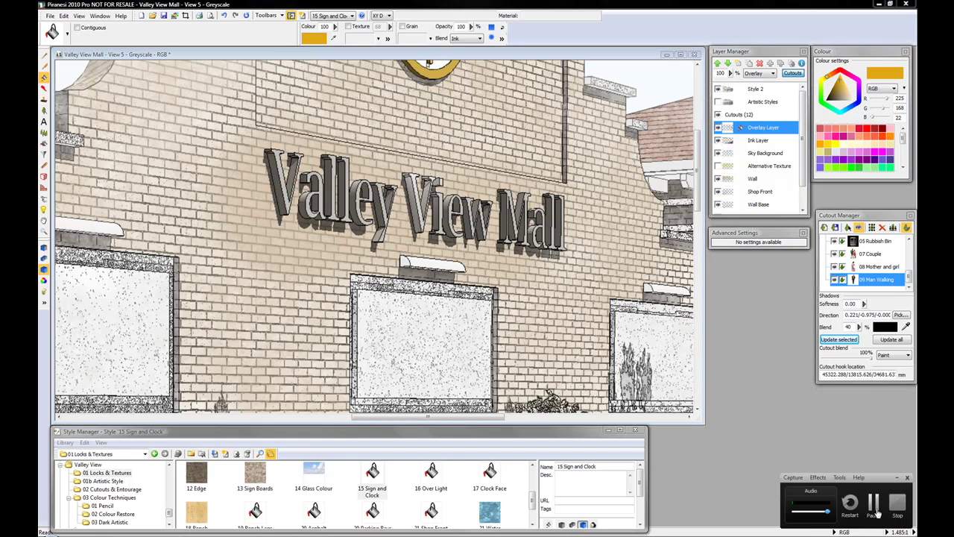
pyautogui.click(878, 512)
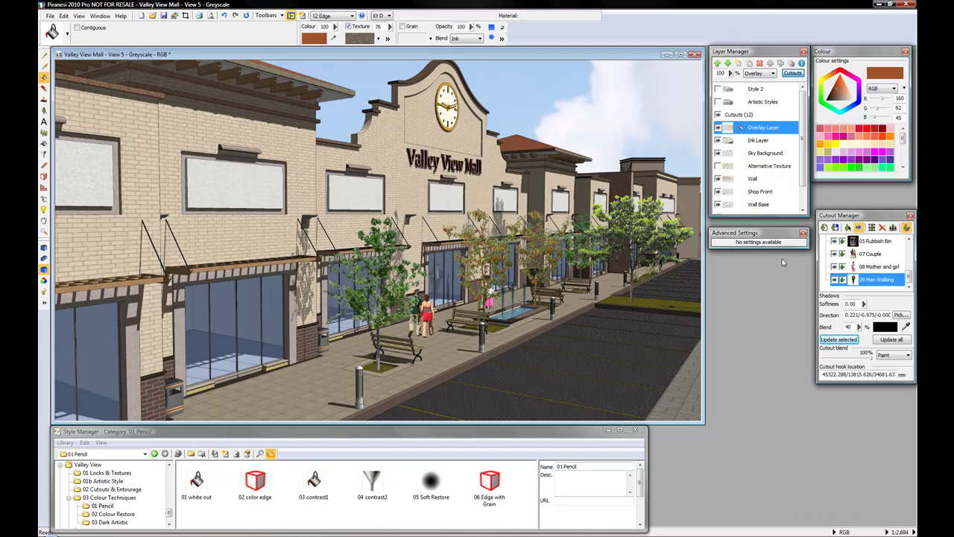
# Select the Style 2 layer, make it visible again, and load 06 Edge with Grain
pyautogui.click(757, 102)
pyautogui.click(754, 90)
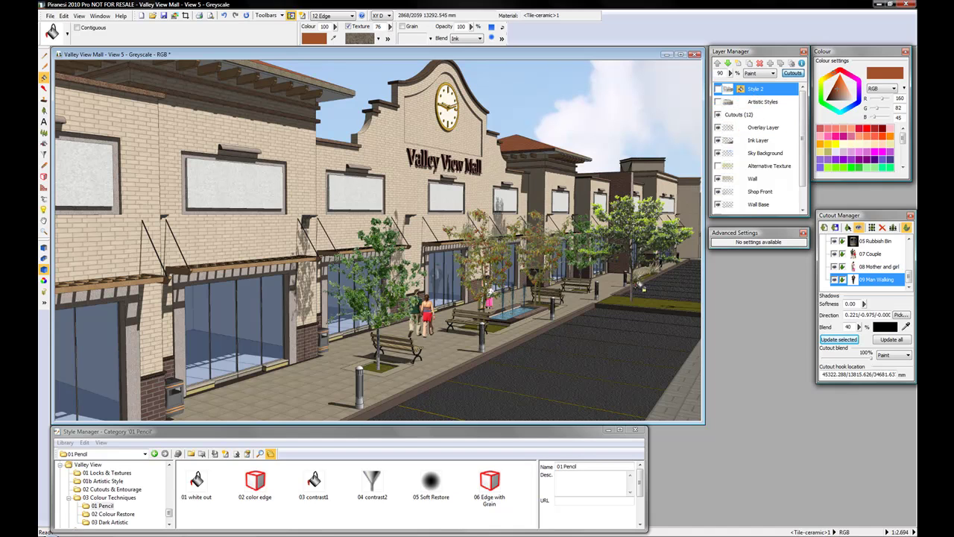
pyautogui.click(717, 90)
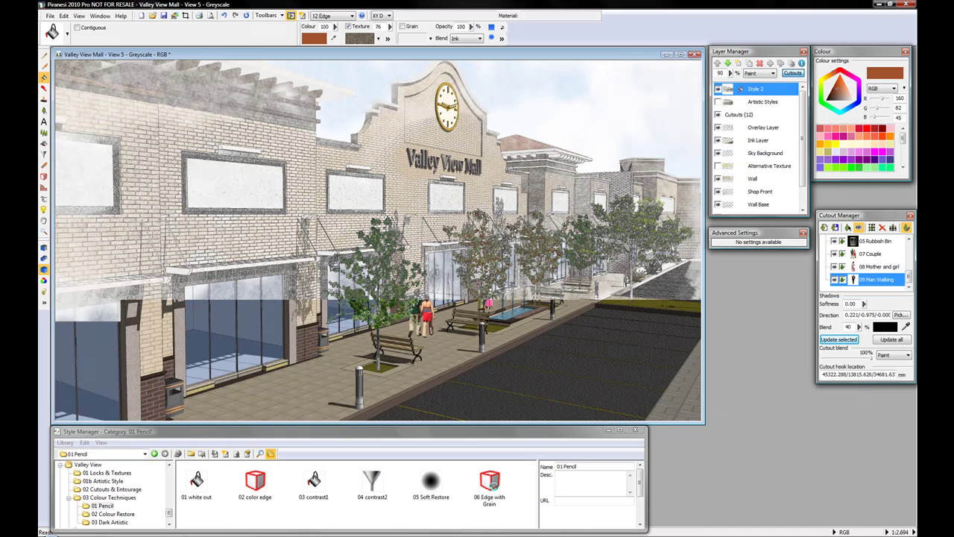
pyautogui.click(491, 483)
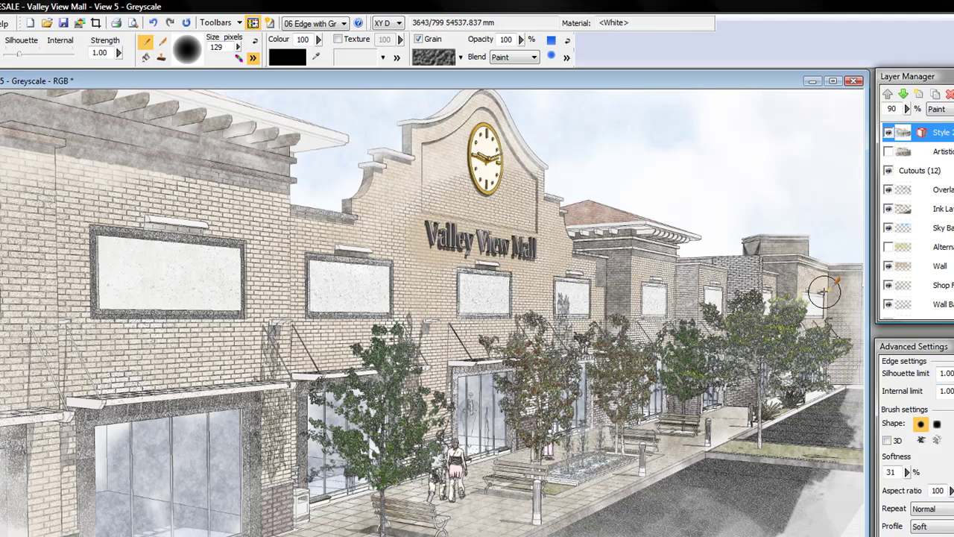
pyautogui.click(889, 134)
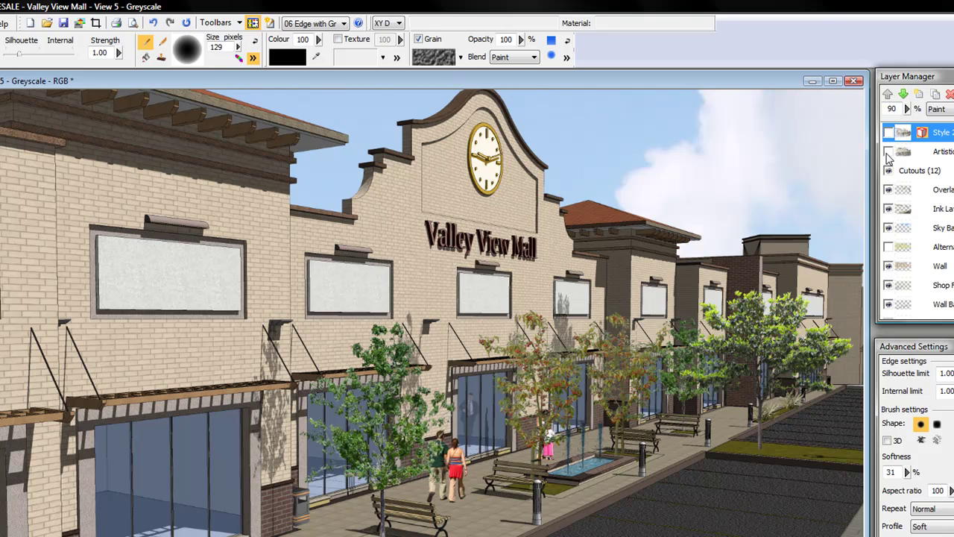
pyautogui.click(888, 152)
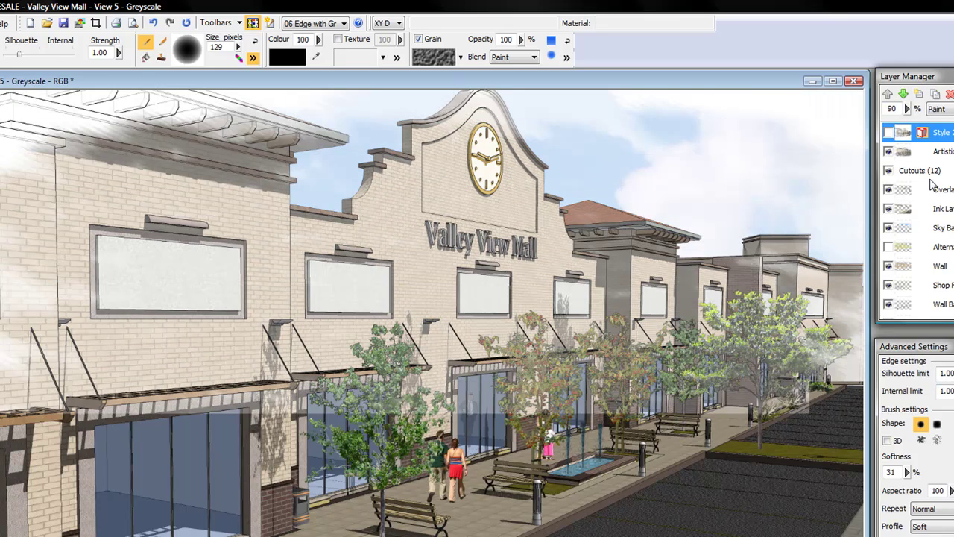
pyautogui.click(888, 152)
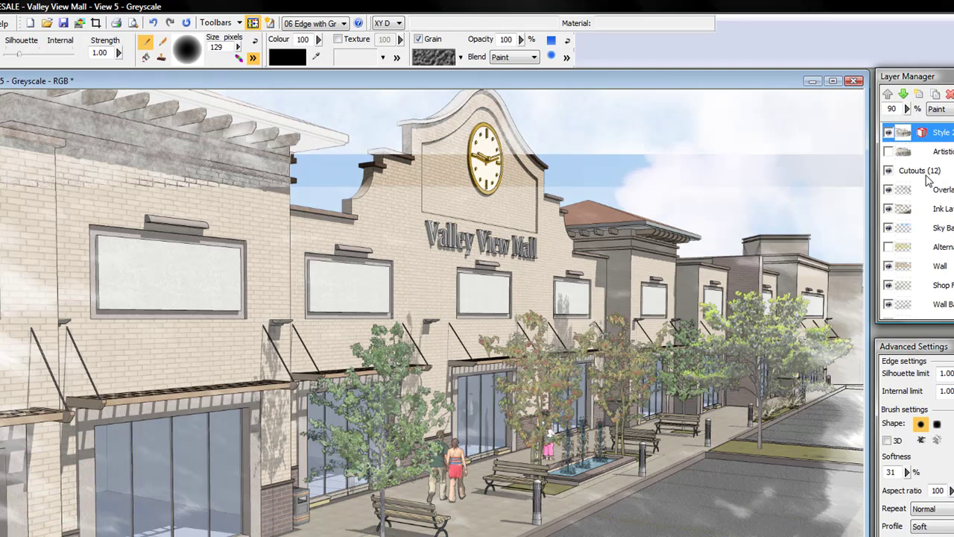